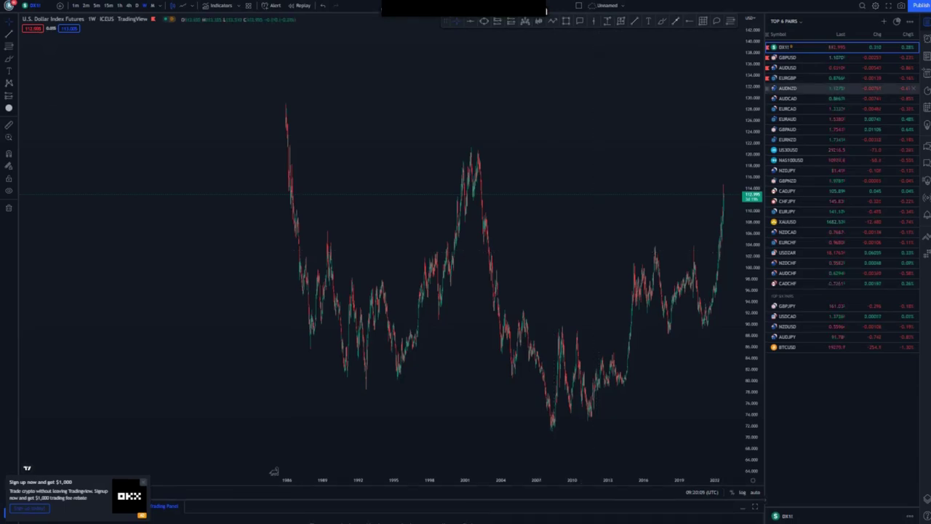
- Place a horizontal ray at about 109.4 on the weekly chart, starting from the September 2002 pause in the decline
{"action": "left_click_drag", "start_coordinate": [752, 129], "coordinate": [752, 235]}
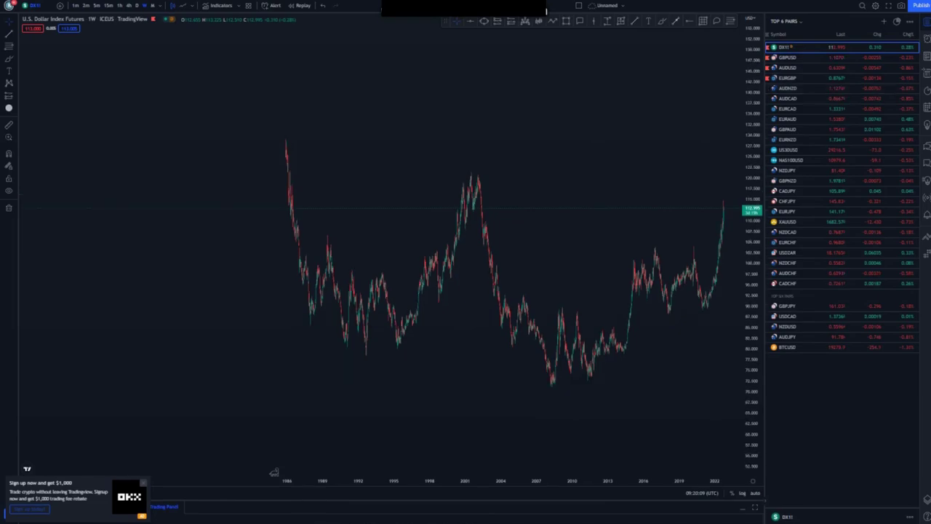
{"action": "scroll", "coordinate": [479, 234], "scroll_direction": "up", "scroll_amount": 2}
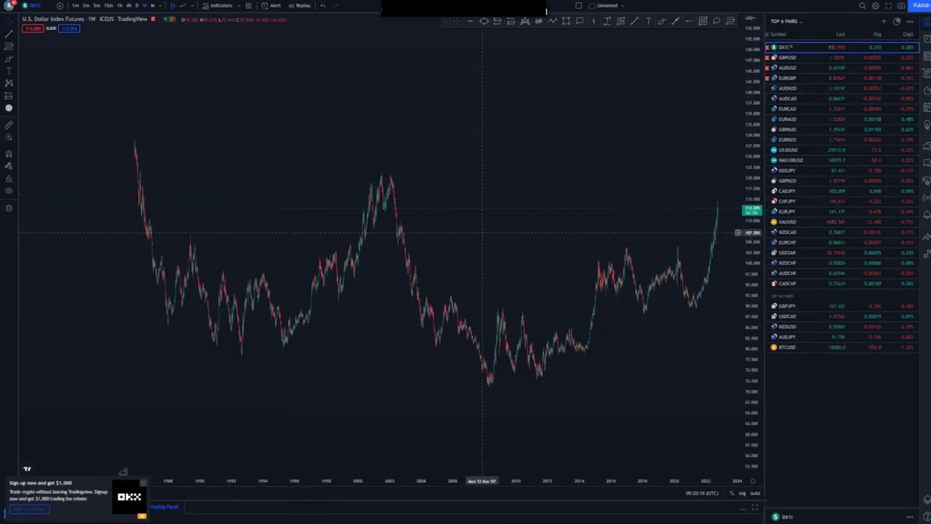
{"action": "scroll", "coordinate": [482, 233], "scroll_direction": "up", "scroll_amount": 2}
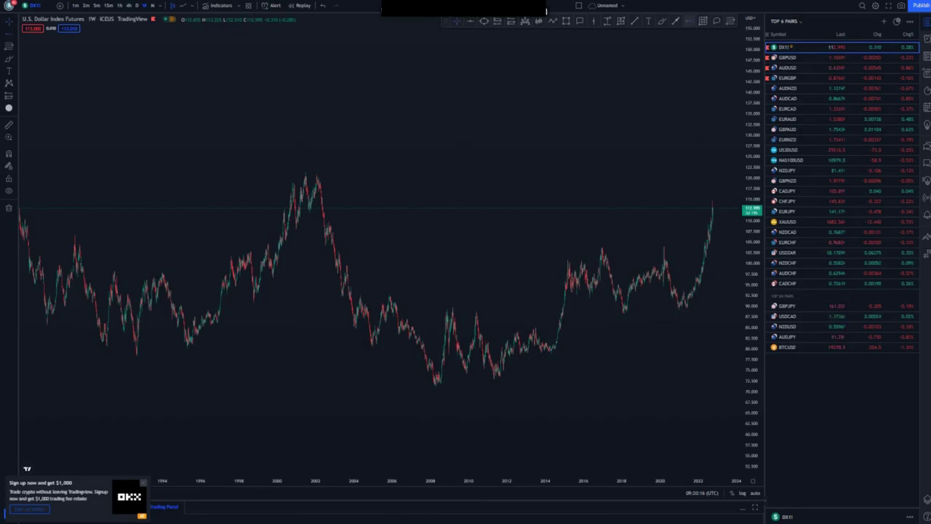
{"action": "left_click", "coordinate": [328, 221]}
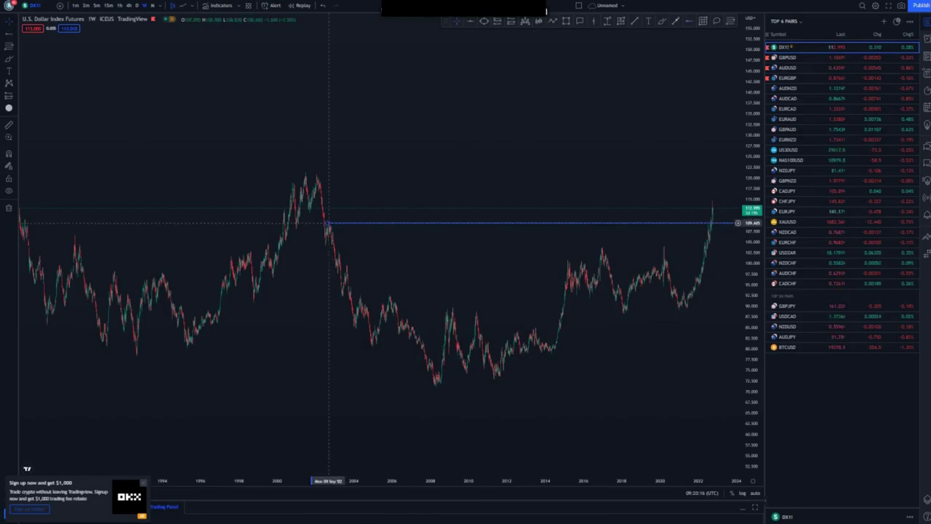
- Add horizontal rays from the 2008 low and from the 2001 peak of the weekly price history
{"action": "left_click_drag", "start_coordinate": [459, 251], "coordinate": [449, 242]}
{"action": "left_click", "coordinate": [689, 21]}
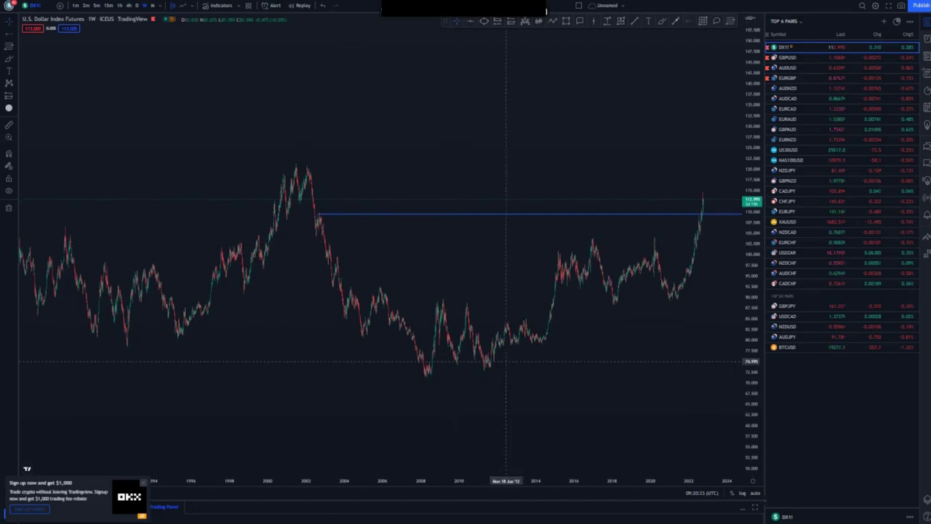
{"action": "left_click", "coordinate": [427, 376]}
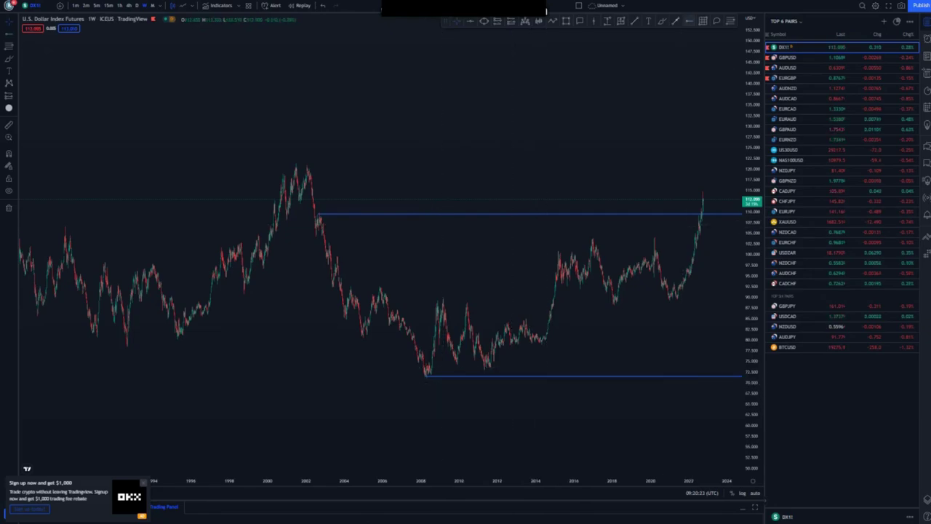
{"action": "left_click", "coordinate": [295, 165]}
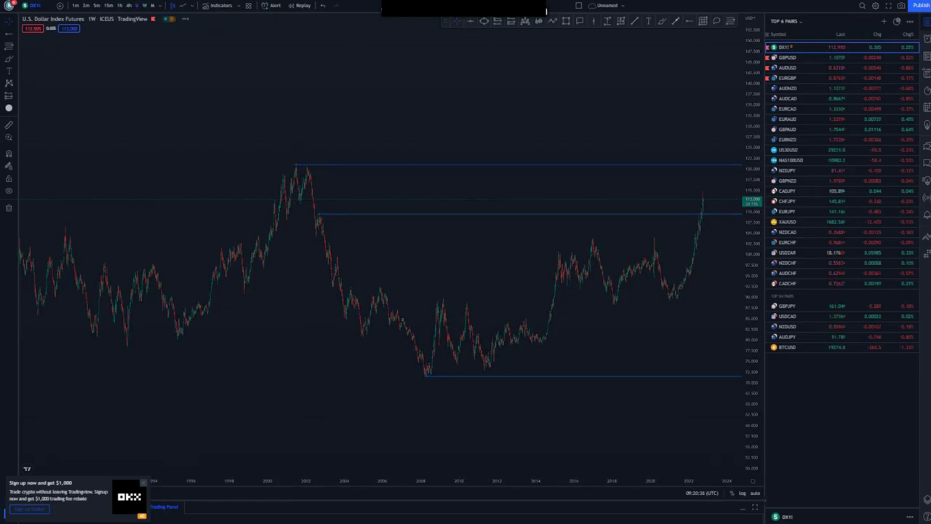
- Switch to the daily timeframe and draw a trend line across the July and September 2022 highs, ending at about 116.4 in October
{"action": "left_click", "coordinate": [136, 6]}
{"action": "scroll", "coordinate": [660, 280], "scroll_direction": "up", "scroll_amount": 2}
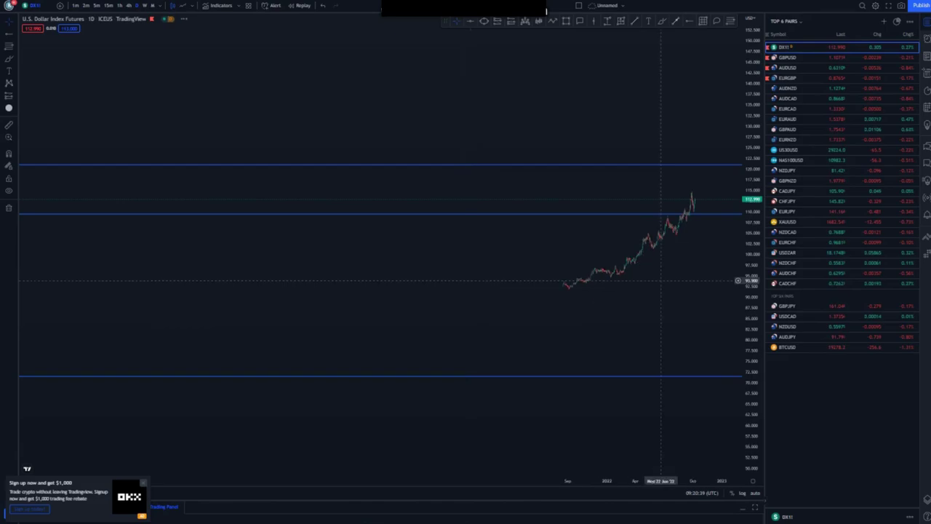
{"action": "left_click_drag", "start_coordinate": [753, 338], "coordinate": [752, 218]}
{"action": "scroll", "coordinate": [674, 266], "scroll_direction": "up", "scroll_amount": 4}
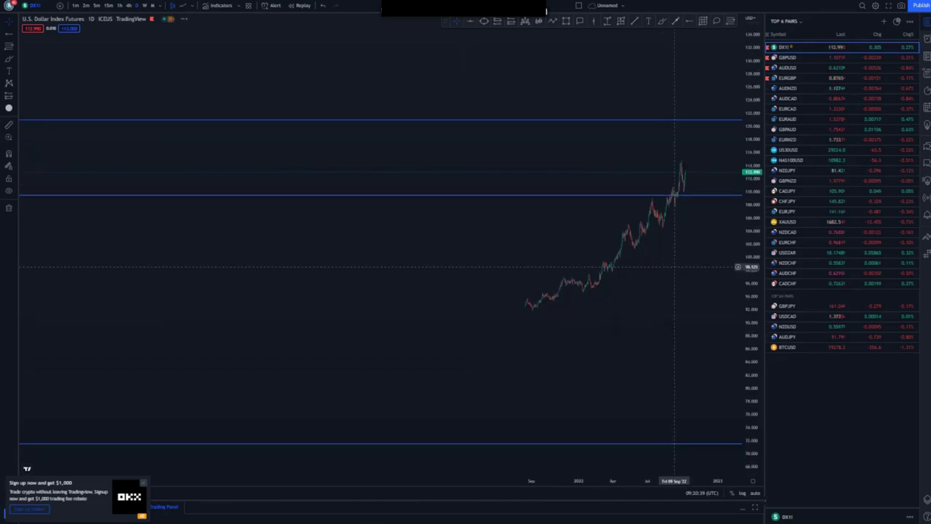
{"action": "scroll", "coordinate": [674, 267], "scroll_direction": "up", "scroll_amount": 2}
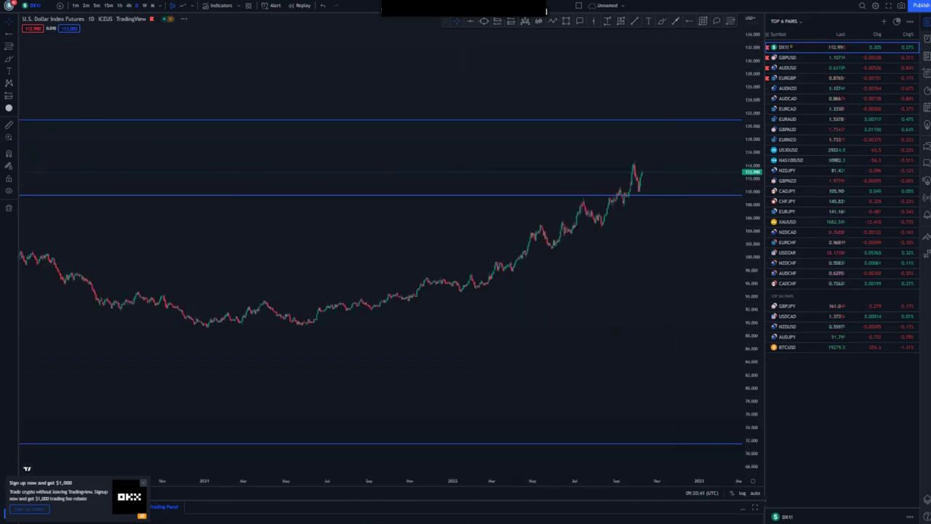
{"action": "scroll", "coordinate": [623, 248], "scroll_direction": "up", "scroll_amount": 3}
{"action": "left_click_drag", "start_coordinate": [535, 283], "coordinate": [527, 286]}
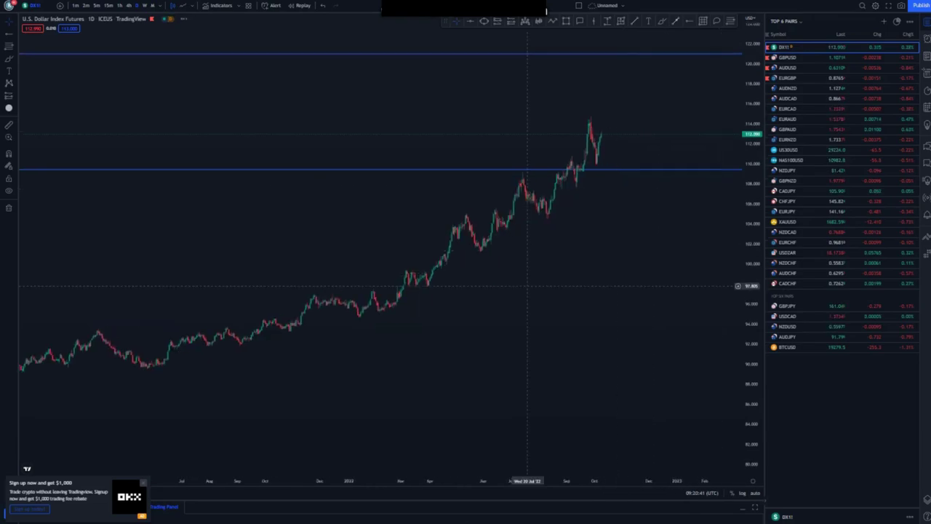
{"action": "left_click_drag", "start_coordinate": [521, 176], "coordinate": [604, 105]}
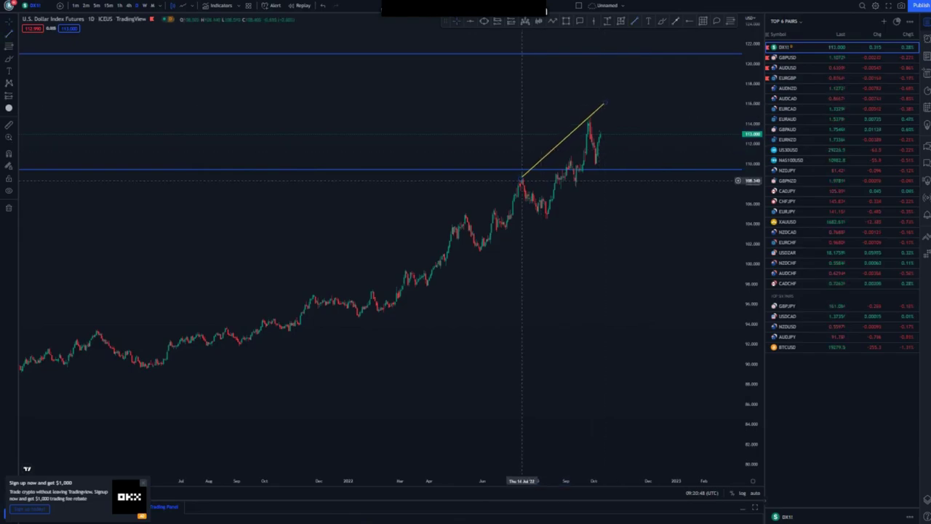
{"action": "left_click_drag", "start_coordinate": [521, 177], "coordinate": [519, 176]}
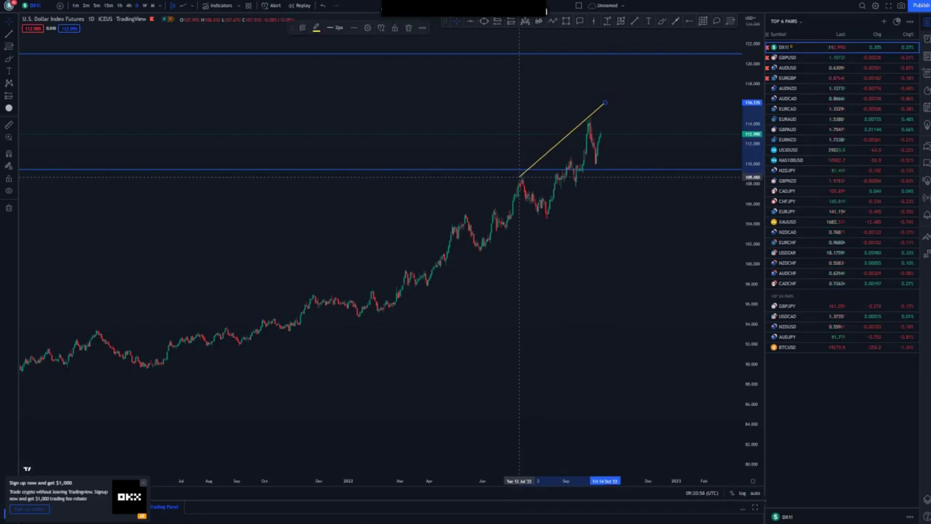
{"action": "left_click", "coordinate": [606, 145]}
{"action": "left_click_drag", "start_coordinate": [605, 103], "coordinate": [611, 99]}
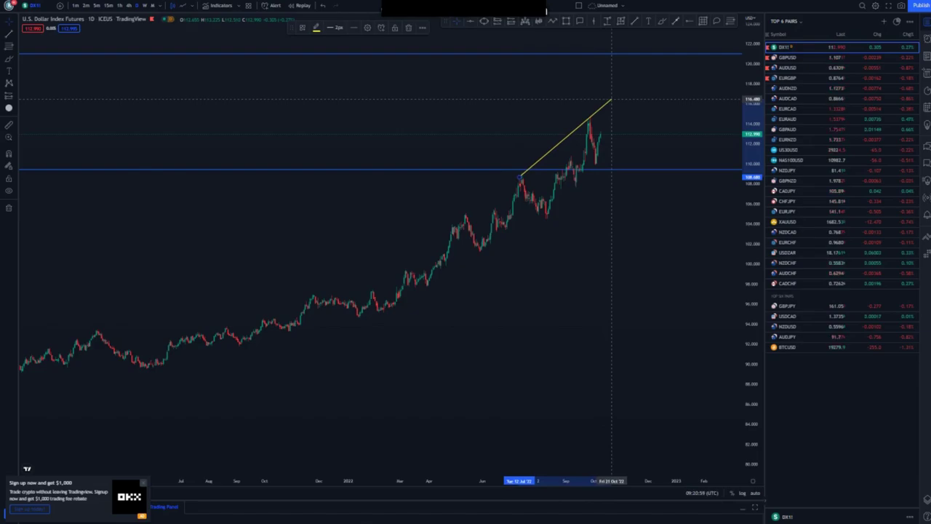
- Draw a rising support trend line from the August 2022 low through the early October low, ending at about 113.5 in November
{"action": "left_click", "coordinate": [634, 20]}
{"action": "left_click", "coordinate": [547, 219]}
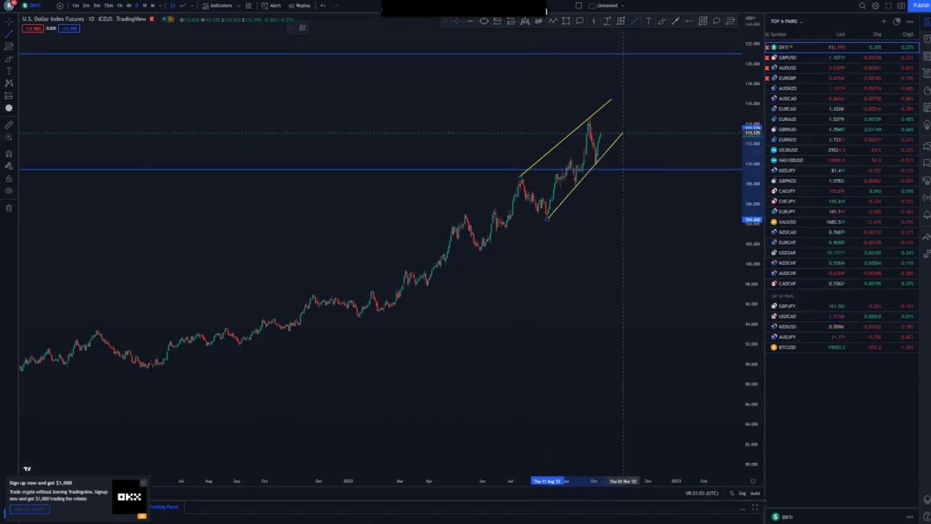
{"action": "left_click", "coordinate": [627, 132]}
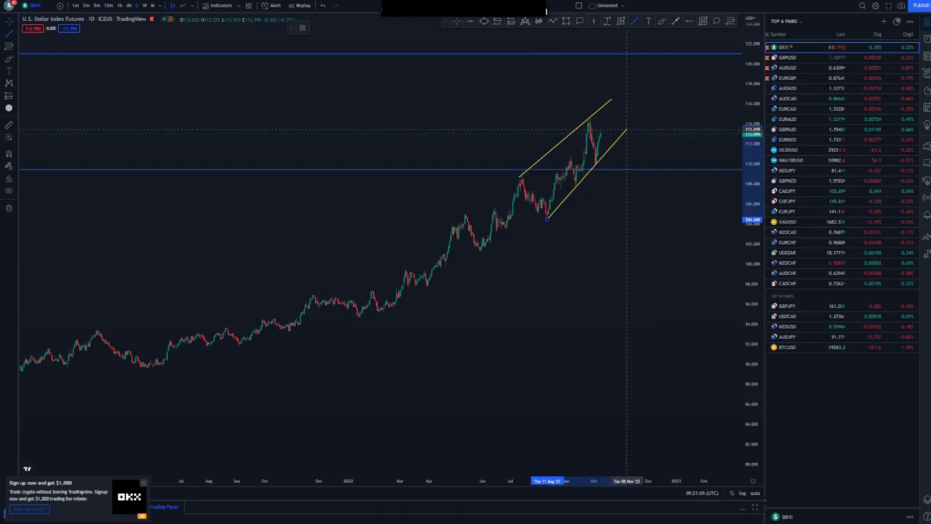
- Place horizontal rays at the September 2022 high and the August 2022 low, with a freehand falling path sketched between those levels
{"action": "left_click", "coordinate": [689, 21]}
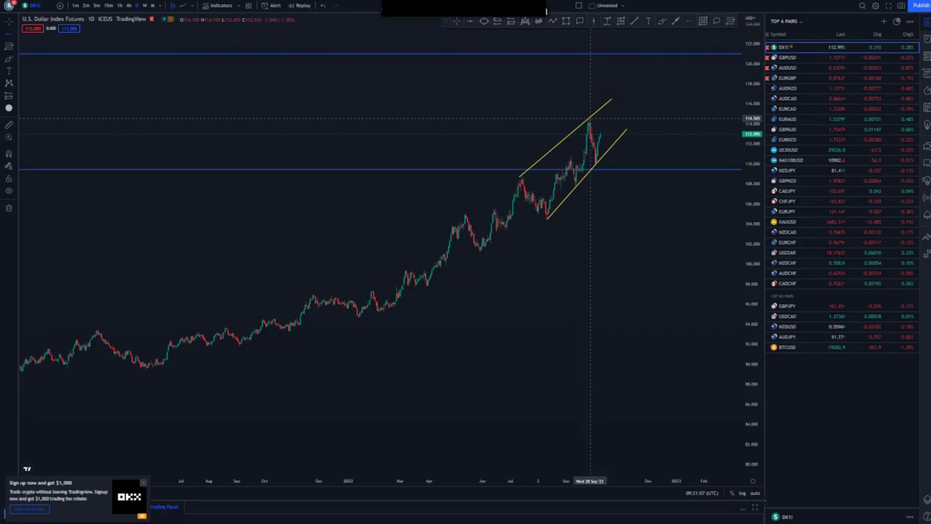
{"action": "key", "text": "alt+j"}
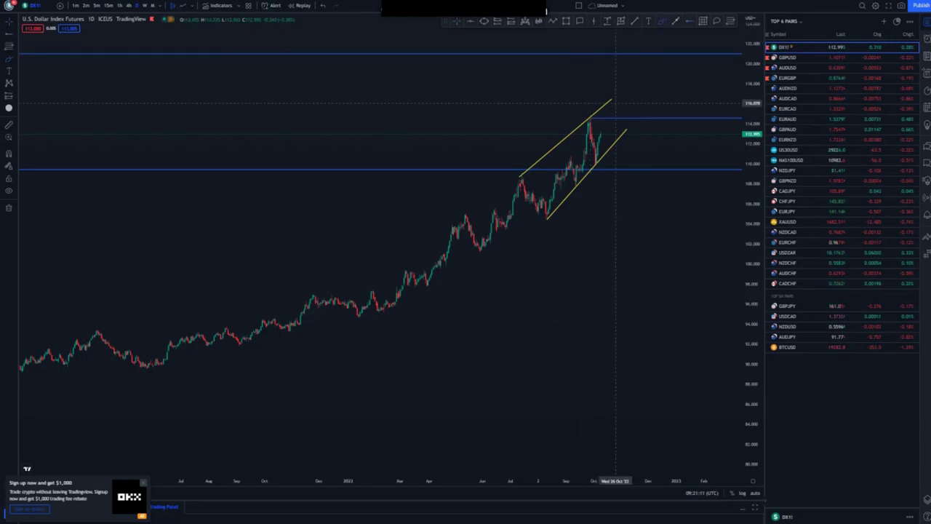
{"action": "mouse_move", "coordinate": [612, 95]}
{"action": "left_mouse_down"}
{"action": "mouse_move", "coordinate": [623, 95]}
{"action": "mouse_move", "coordinate": [613, 96]}
{"action": "mouse_move", "coordinate": [663, 214]}
{"action": "left_mouse_up"}
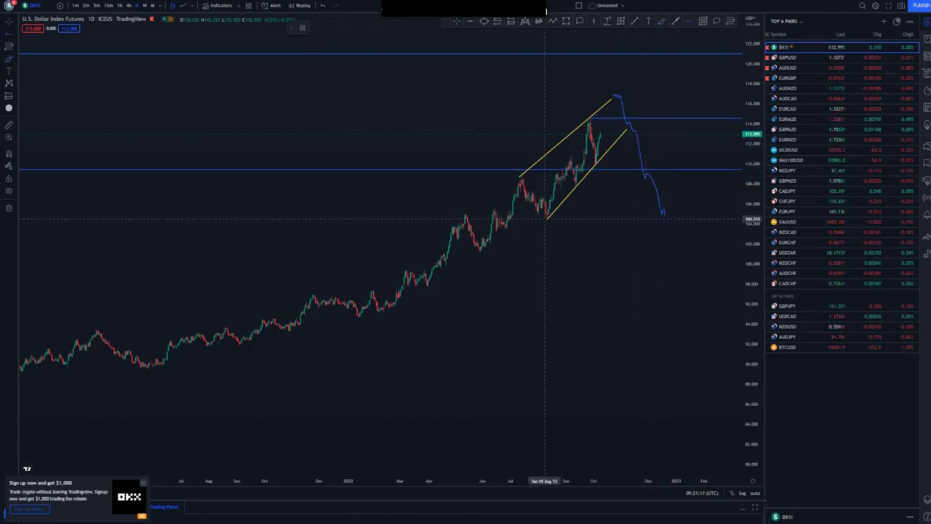
{"action": "key", "text": "alt+j"}
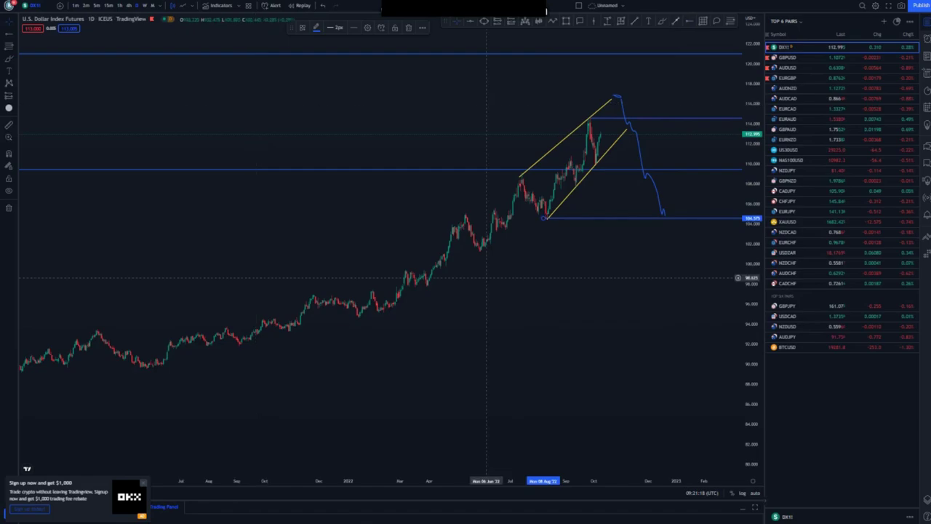
- Switch to the 4-hour timeframe and re-anchor the start of the upper trend line on the July 2022 high
{"action": "scroll", "coordinate": [495, 284], "scroll_direction": "down", "scroll_amount": 1}
{"action": "left_click_drag", "start_coordinate": [752, 138], "coordinate": [751, 251]}
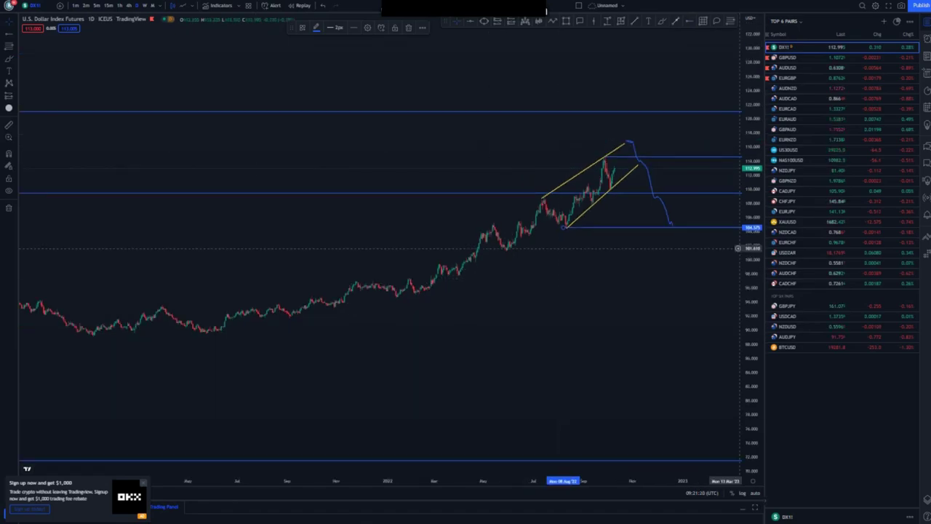
{"action": "left_click_drag", "start_coordinate": [619, 446], "coordinate": [654, 447]}
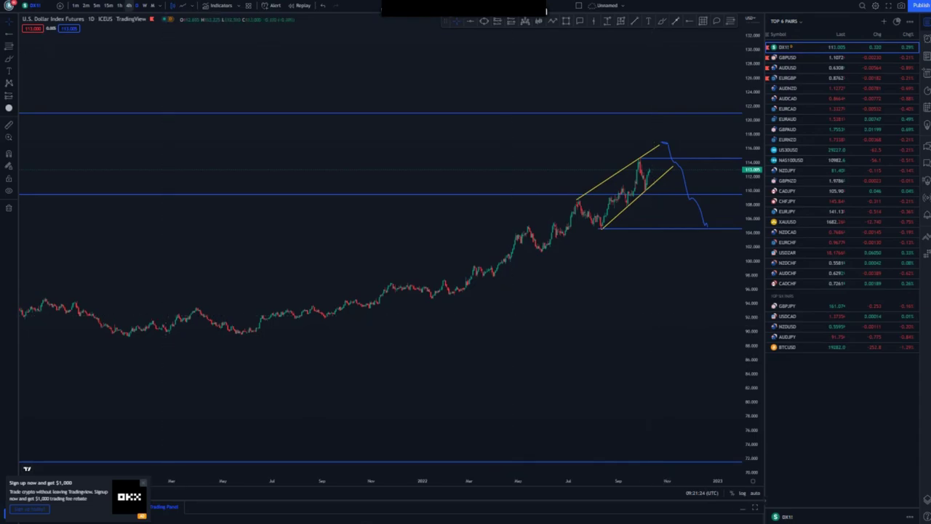
{"action": "left_click", "coordinate": [129, 5]}
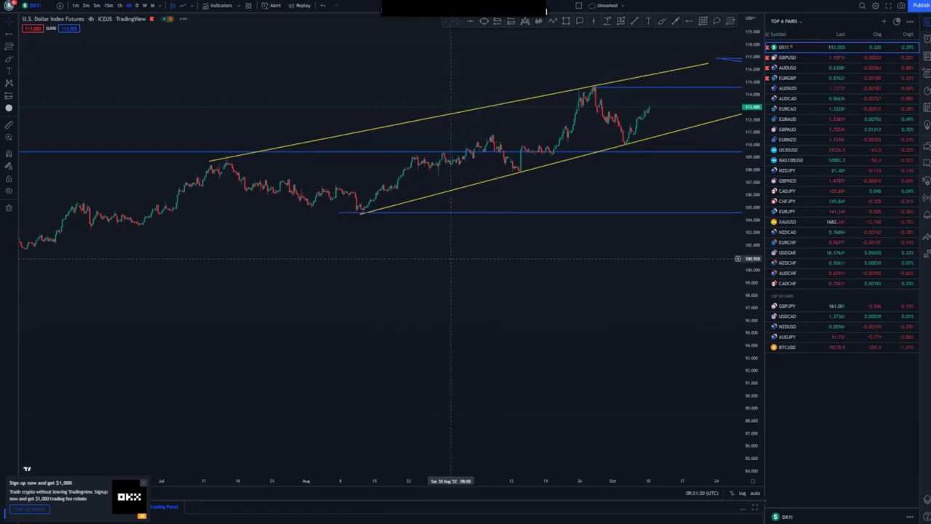
{"action": "left_click_drag", "start_coordinate": [451, 258], "coordinate": [418, 312]}
{"action": "left_click_drag", "start_coordinate": [751, 389], "coordinate": [751, 200]}
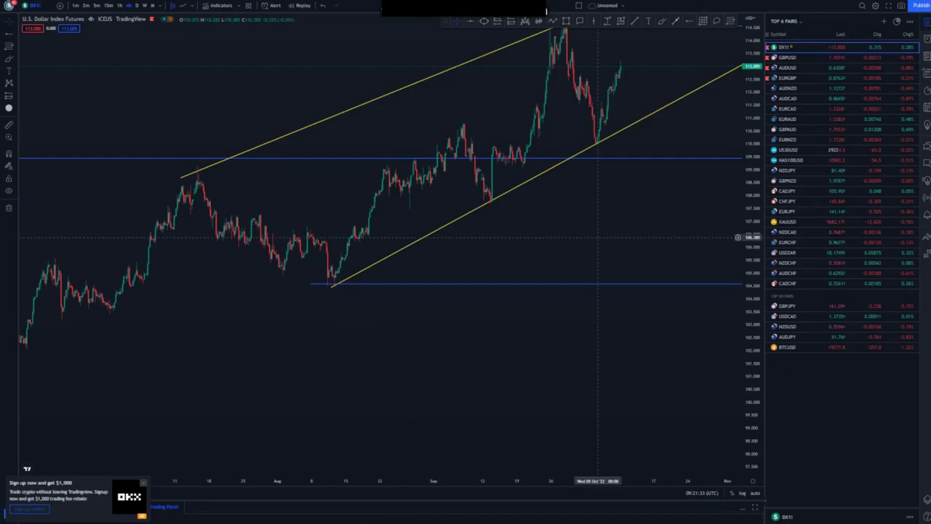
{"action": "left_click_drag", "start_coordinate": [598, 237], "coordinate": [429, 366]}
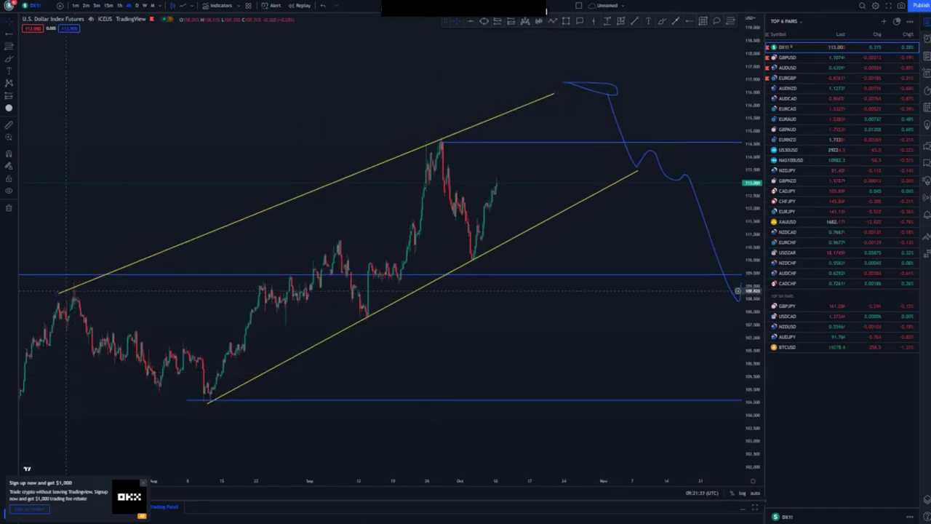
{"action": "left_click", "coordinate": [71, 286]}
{"action": "left_click", "coordinate": [292, 262]}
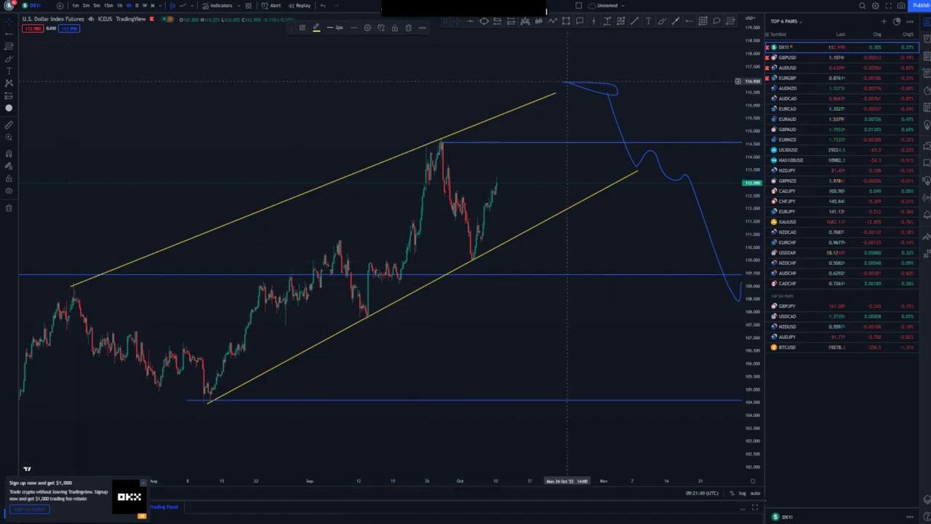
- Sketch a freehand price path rising from the August low, dipping in October, reaching the upper trend line and dropping below the channel
{"action": "left_click", "coordinate": [663, 22]}
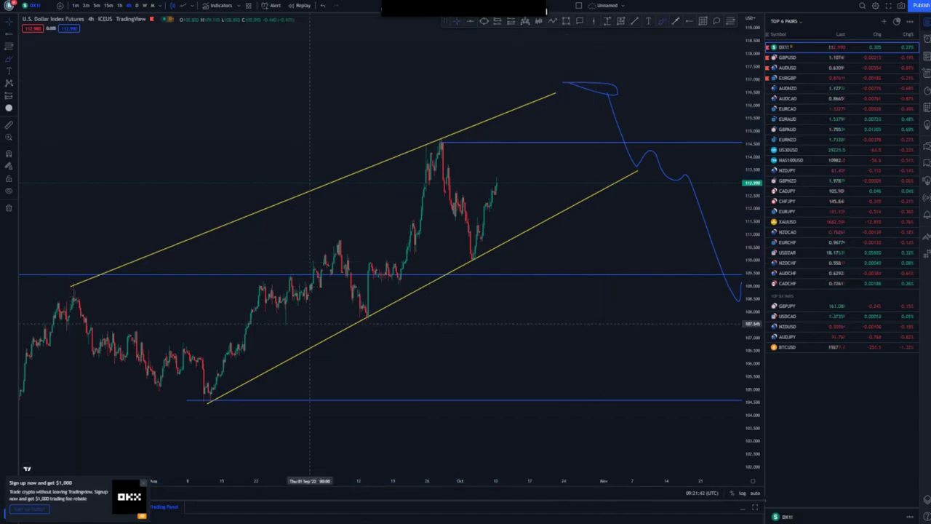
{"action": "mouse_move", "coordinate": [225, 381]}
{"action": "left_mouse_down"}
{"action": "mouse_move", "coordinate": [326, 297]}
{"action": "mouse_move", "coordinate": [442, 140]}
{"action": "mouse_move", "coordinate": [482, 246]}
{"action": "mouse_move", "coordinate": [531, 102]}
{"action": "left_mouse_up"}
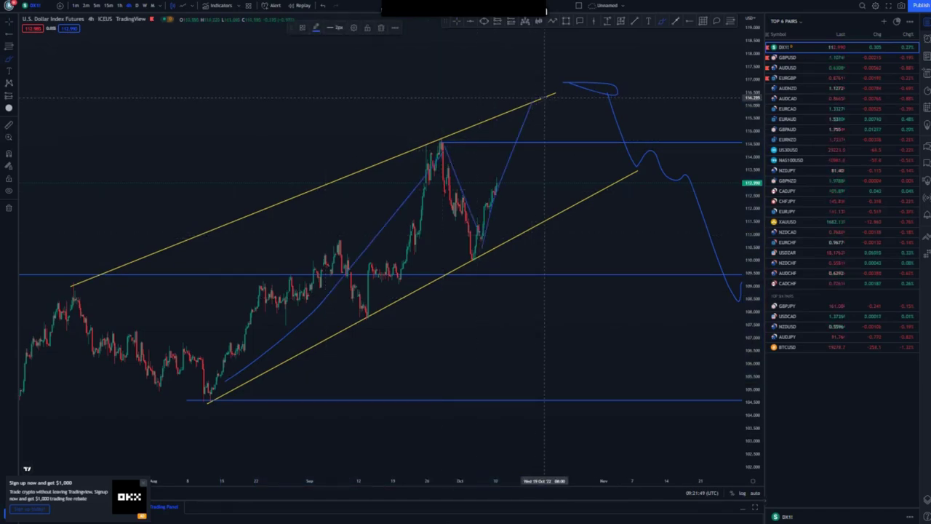
{"action": "left_click_drag", "start_coordinate": [549, 113], "coordinate": [574, 245]}
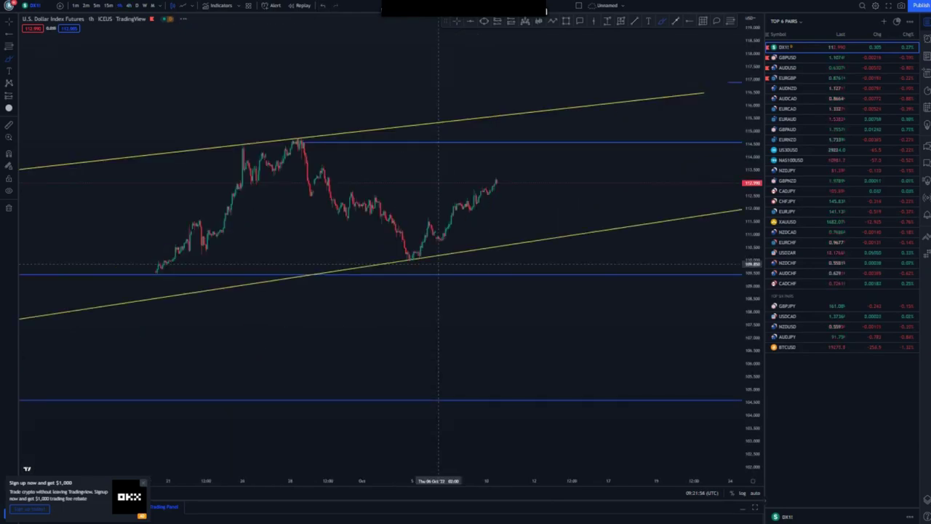
- On the 1-hour chart, draw an arrow from the September-high ray at about 114.5 down to the August-low ray
{"action": "scroll", "coordinate": [622, 276], "scroll_direction": "down", "scroll_amount": 2}
{"action": "scroll", "coordinate": [622, 218], "scroll_direction": "down", "scroll_amount": 3}
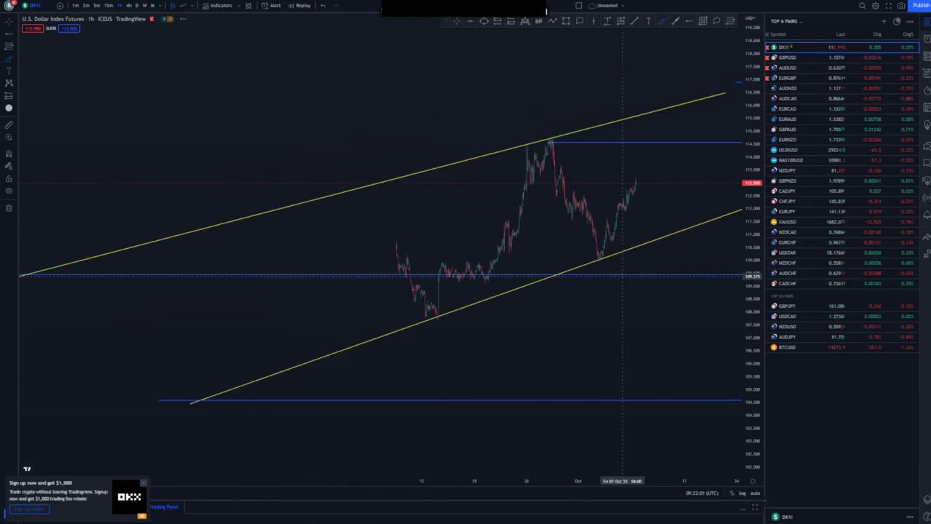
{"action": "scroll", "coordinate": [622, 276], "scroll_direction": "down", "scroll_amount": 3}
{"action": "left_click_drag", "start_coordinate": [439, 204], "coordinate": [222, 158]}
{"action": "scroll", "coordinate": [572, 65], "scroll_direction": "down", "scroll_amount": 3}
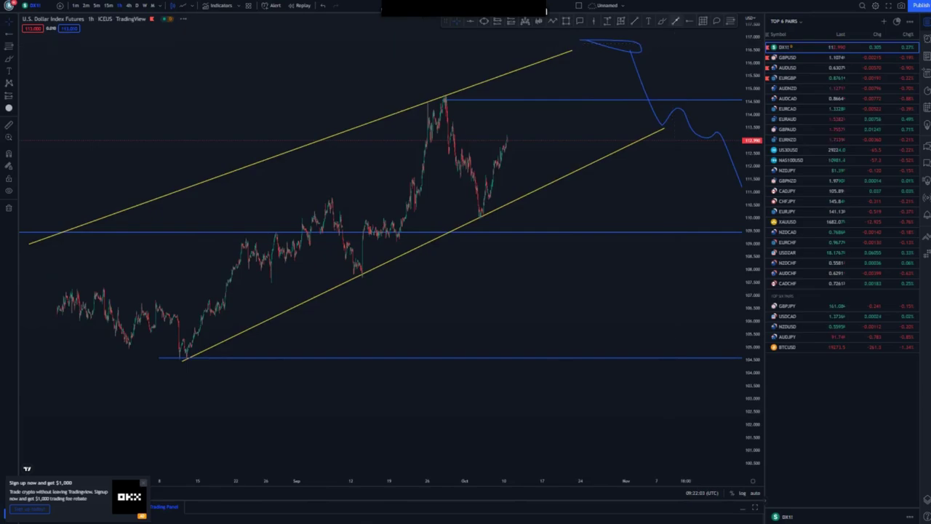
{"action": "left_click", "coordinate": [532, 101]}
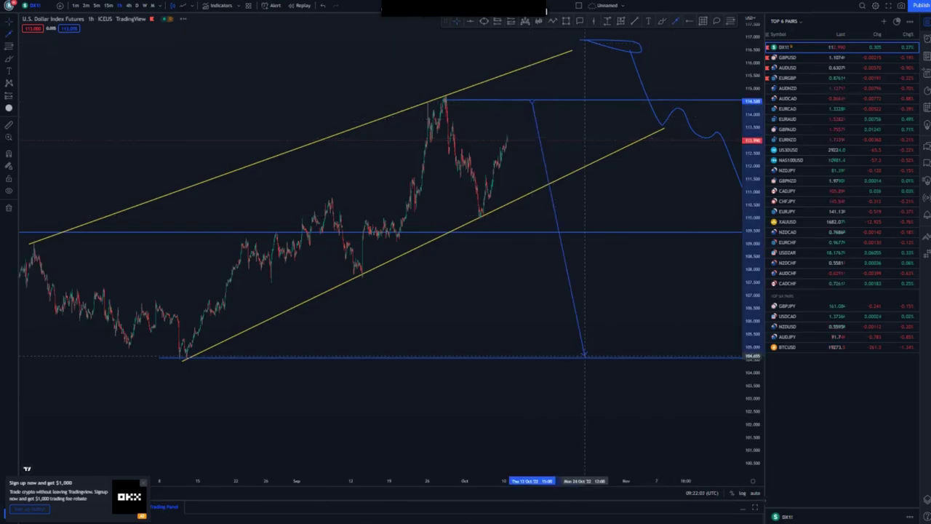
{"action": "left_click", "coordinate": [589, 358]}
{"action": "left_click", "coordinate": [524, 350]}
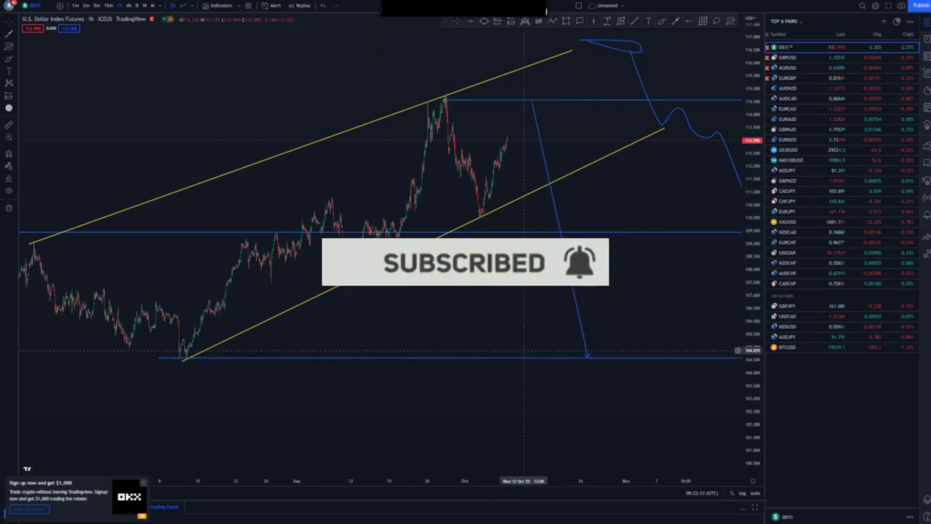
- Open the GBPUSD chart from the watchlist and set it to the weekly timeframe
{"action": "left_click", "coordinate": [788, 58]}
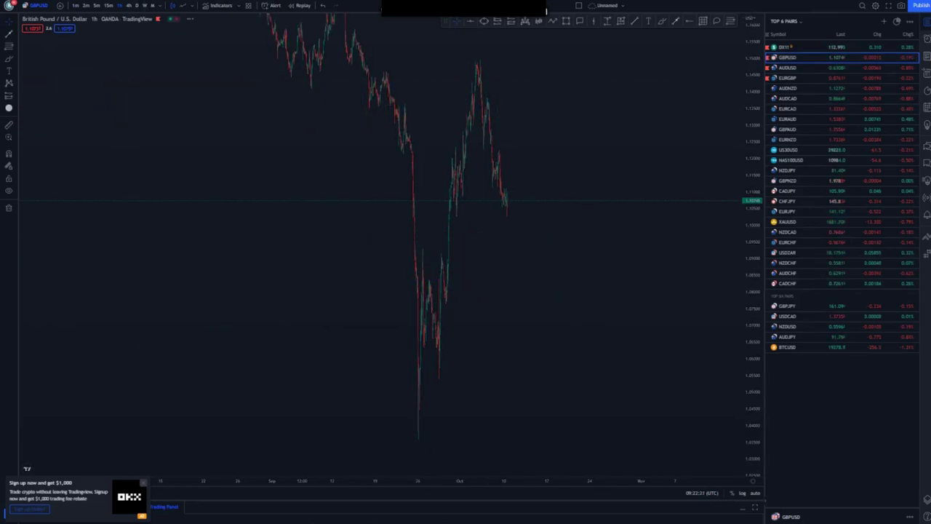
{"action": "left_click", "coordinate": [145, 5]}
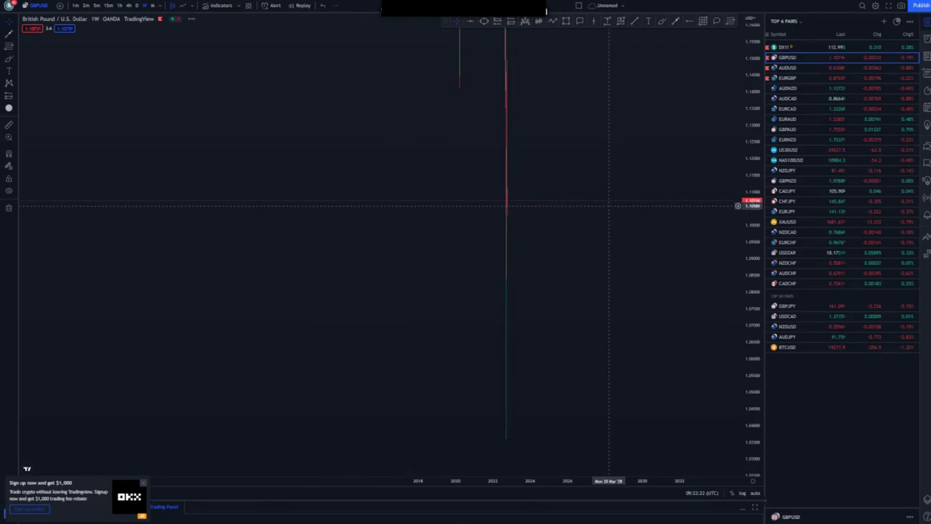
- Draw horizontal rays from the March 2020 low at about 1.142 and the February 2021 high at about 1.42
{"action": "right_click", "coordinate": [572, 115]}
{"action": "left_click", "coordinate": [579, 119]}
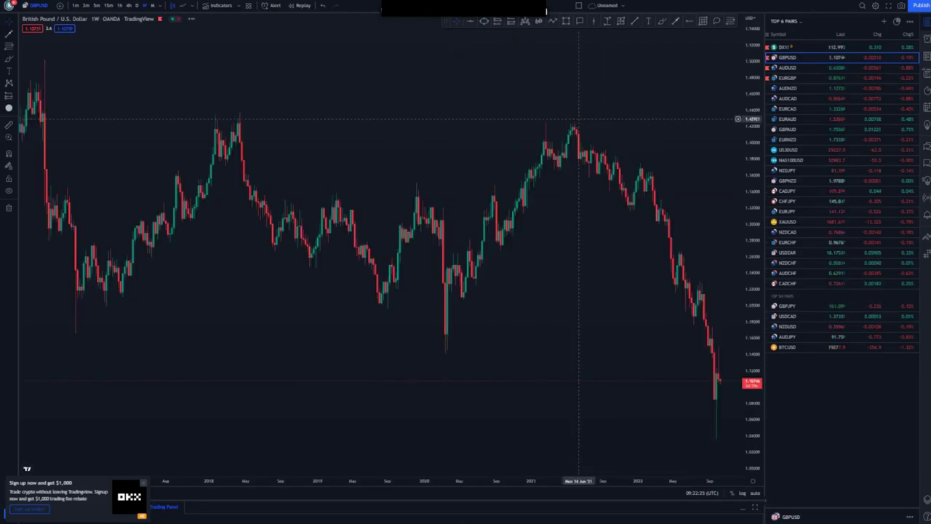
{"action": "left_click_drag", "start_coordinate": [752, 129], "coordinate": [752, 360]}
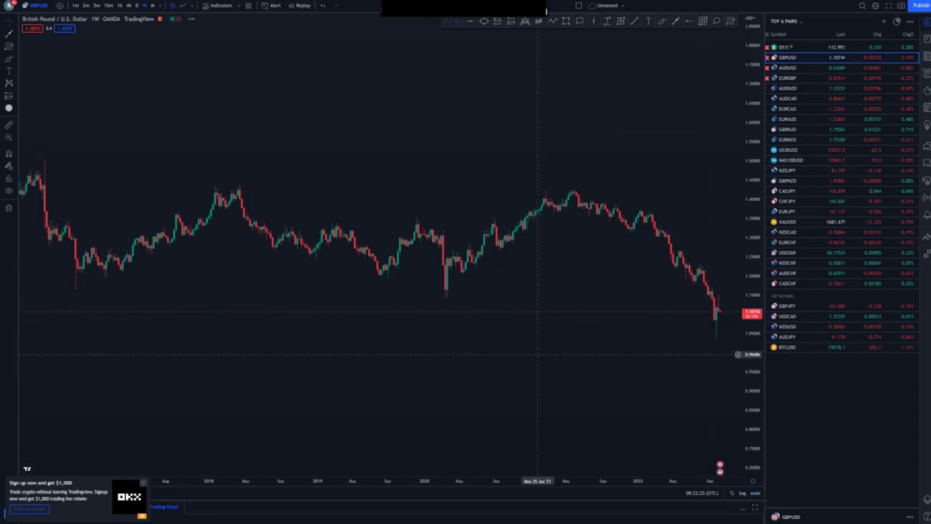
{"action": "scroll", "coordinate": [538, 354], "scroll_direction": "down", "scroll_amount": 2}
{"action": "scroll", "coordinate": [539, 354], "scroll_direction": "down", "scroll_amount": 4}
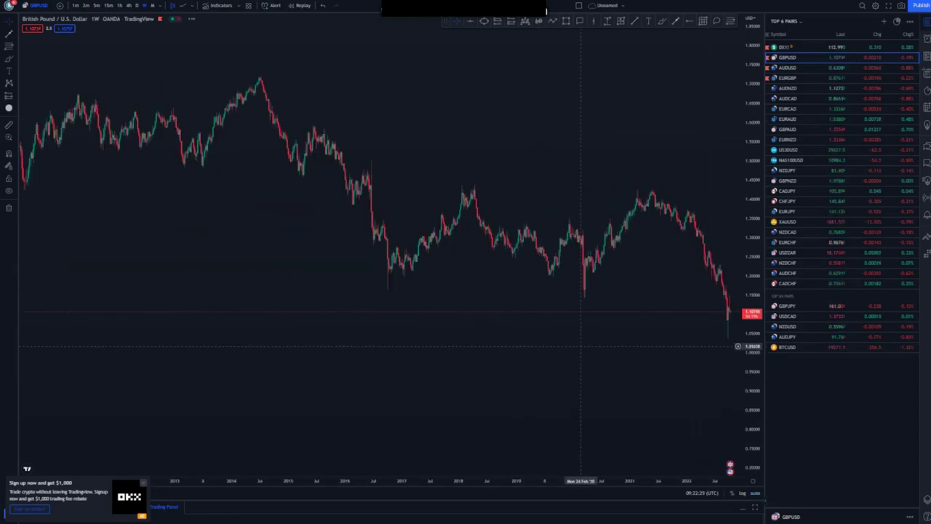
{"action": "left_click_drag", "start_coordinate": [582, 345], "coordinate": [536, 315]}
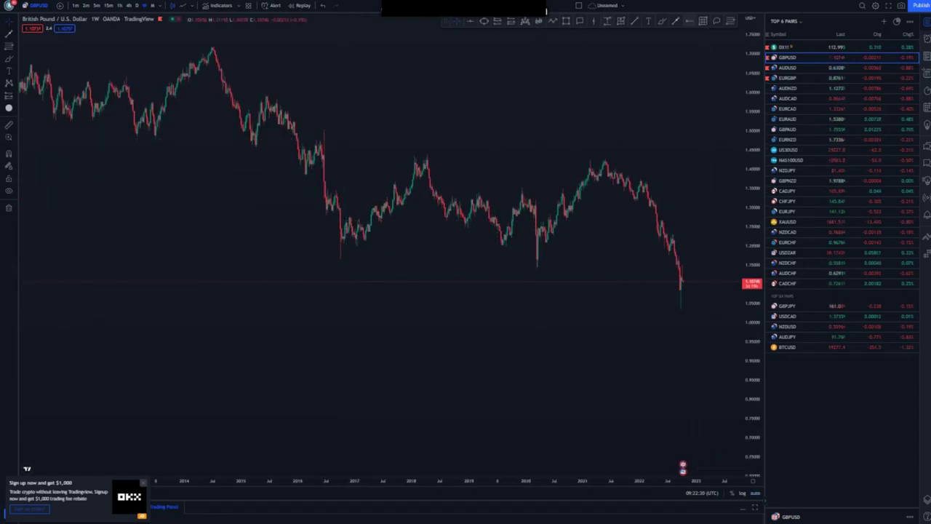
{"action": "left_click", "coordinate": [536, 267]}
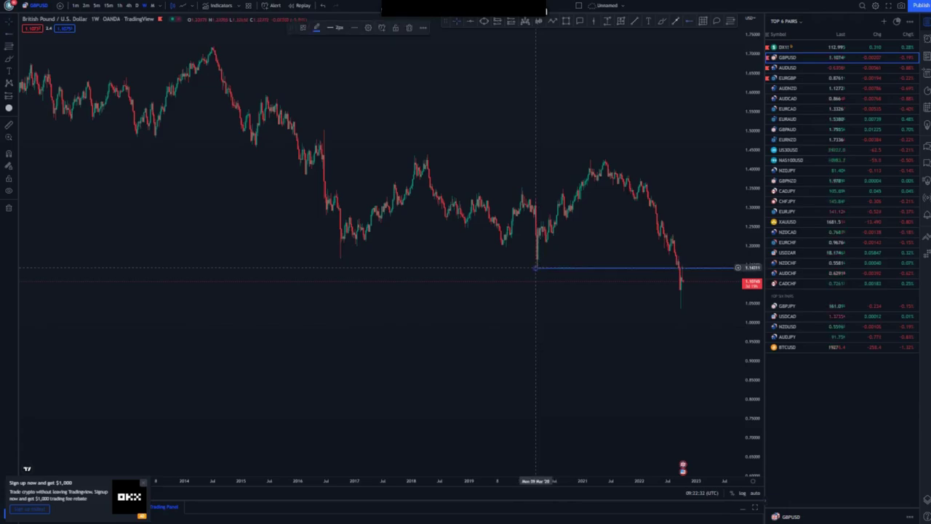
{"action": "left_click", "coordinate": [589, 160]}
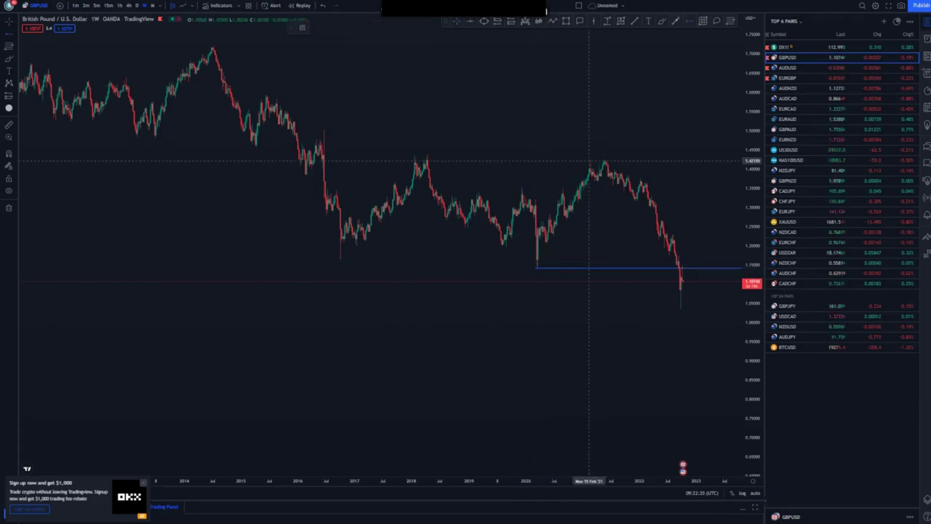
{"action": "left_click", "coordinate": [589, 160]}
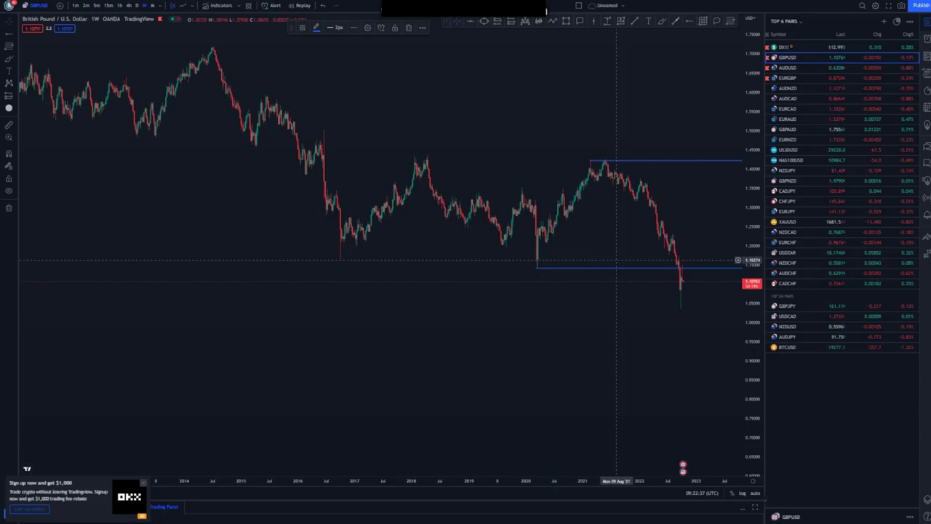
- Draw one trend line across the 2018 and 2021 highs and another along the 2017 and 2020 lows, both extended into 2022
{"action": "scroll", "coordinate": [616, 260], "scroll_direction": "up", "scroll_amount": 2}
{"action": "left_click", "coordinate": [683, 154]}
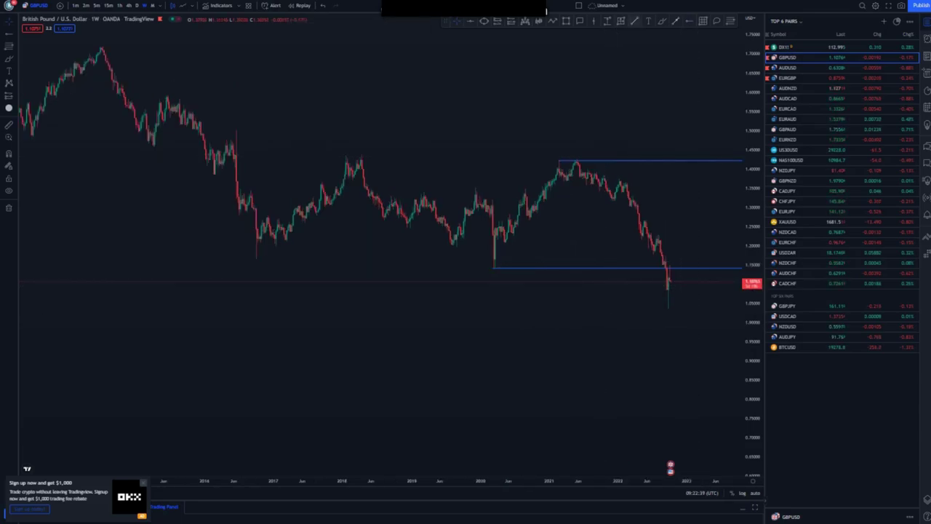
{"action": "left_click", "coordinate": [352, 156]}
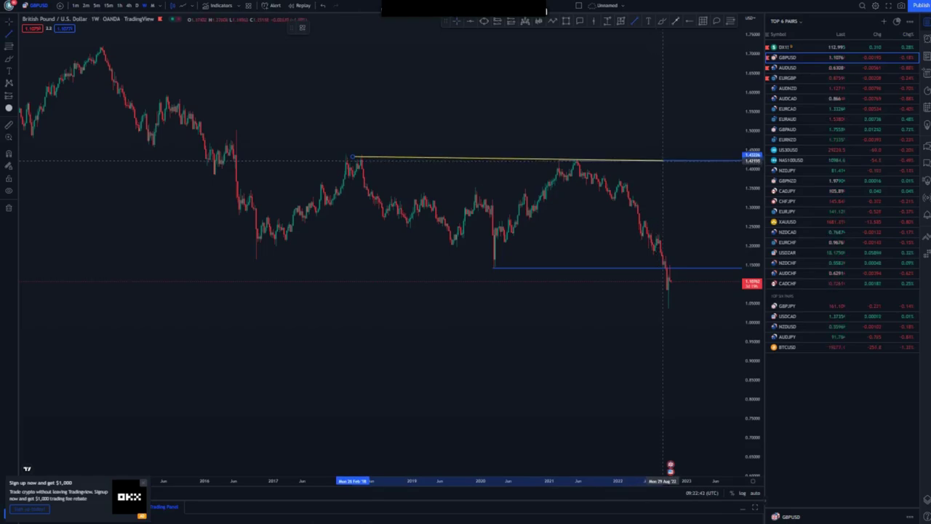
{"action": "left_click", "coordinate": [663, 160]}
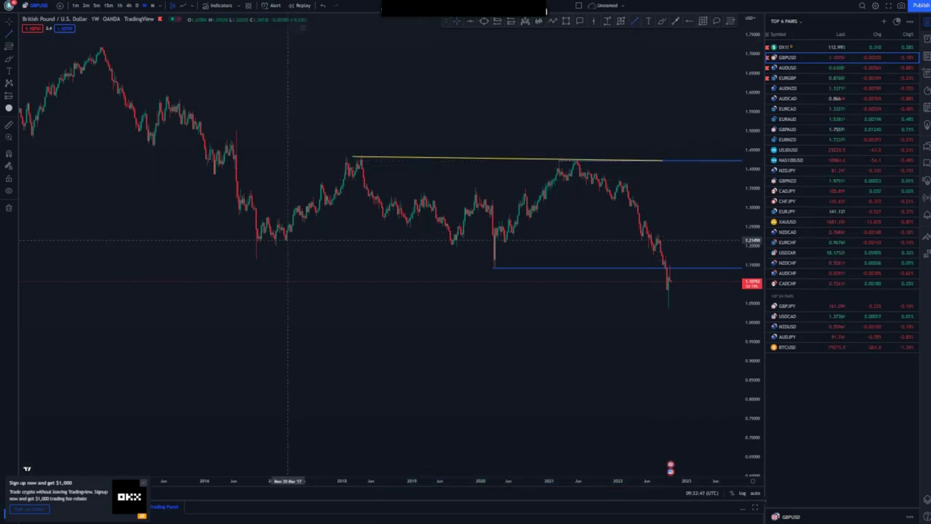
{"action": "left_click", "coordinate": [280, 241]}
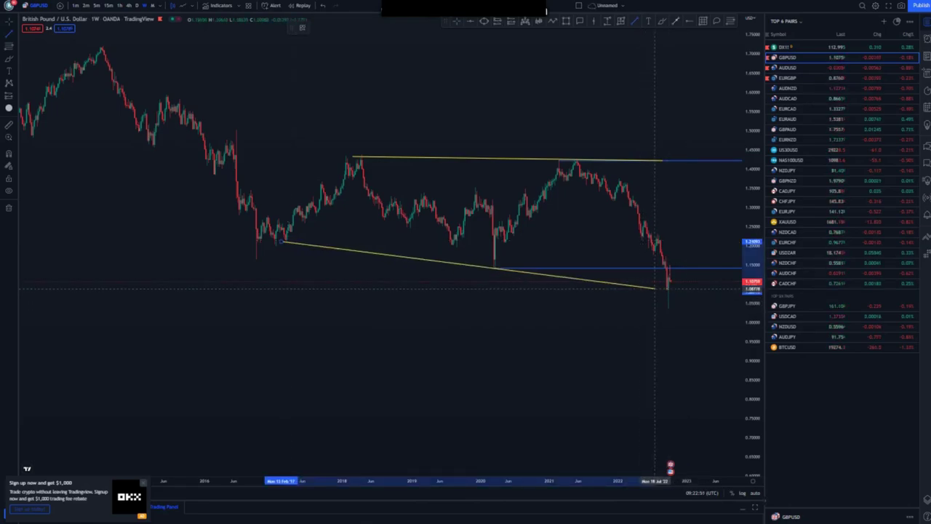
{"action": "left_click", "coordinate": [650, 286]}
{"action": "left_click_drag", "start_coordinate": [650, 299], "coordinate": [558, 241]}
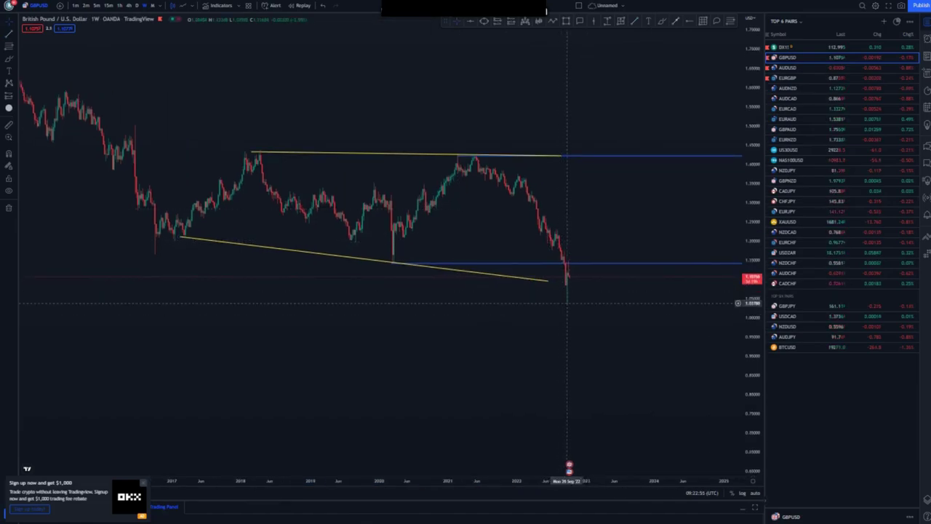
- On the daily timeframe, sketch a freehand price path rising from the late-September low, and undo the sketch
{"action": "mouse_move", "coordinate": [467, 46]}
{"action": "left_click", "coordinate": [137, 5]}
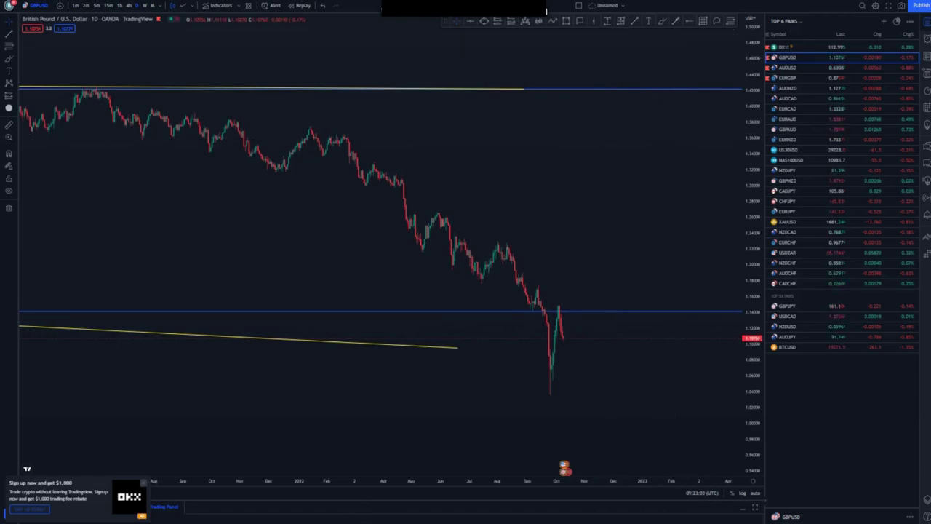
{"action": "left_click_drag", "start_coordinate": [554, 360], "coordinate": [562, 317]}
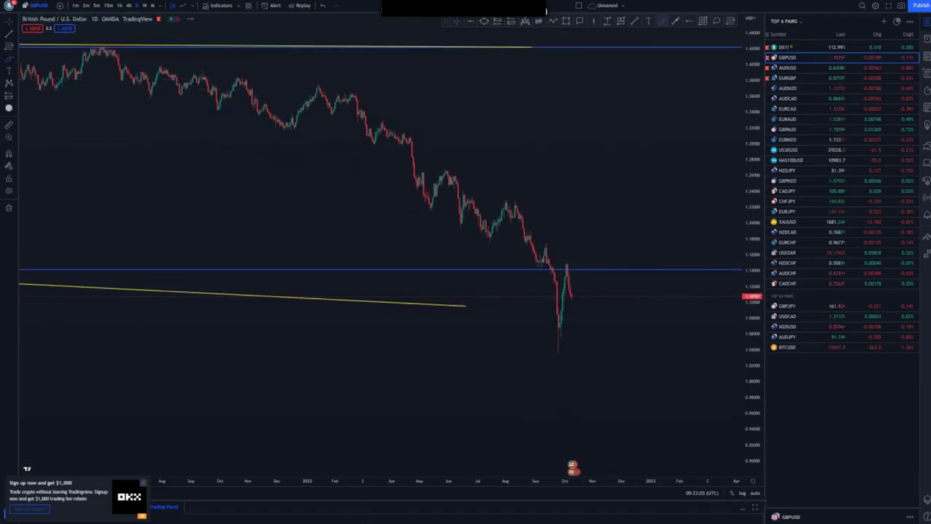
{"action": "mouse_move", "coordinate": [560, 336]}
{"action": "left_mouse_down"}
{"action": "mouse_move", "coordinate": [572, 254]}
{"action": "mouse_move", "coordinate": [574, 297]}
{"action": "mouse_move", "coordinate": [606, 292]}
{"action": "mouse_move", "coordinate": [598, 260]}
{"action": "mouse_move", "coordinate": [611, 275]}
{"action": "mouse_move", "coordinate": [633, 152]}
{"action": "left_mouse_up"}
{"action": "key", "text": "ctrl+z"}
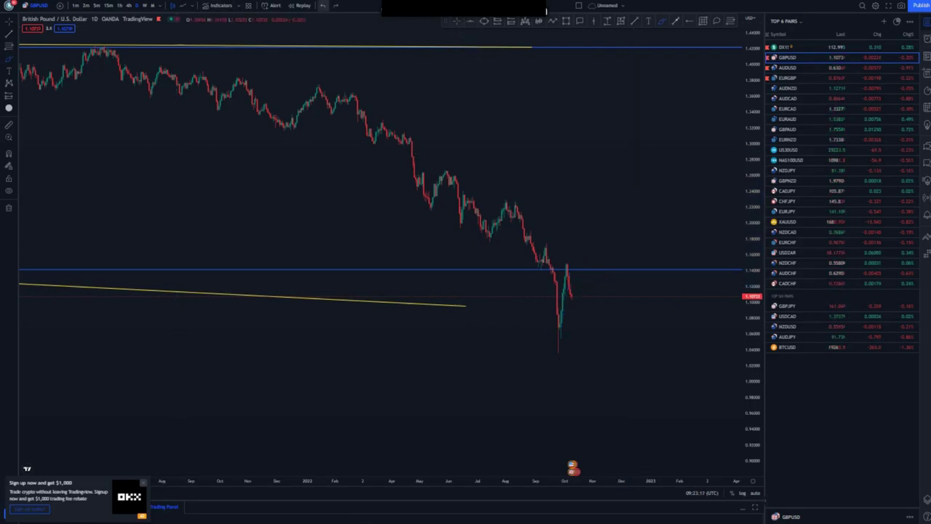
- Switch to the 4-hour timeframe and draw a horizontal ray from the late-September pullback low at about 1.103
{"action": "left_click", "coordinate": [129, 5]}
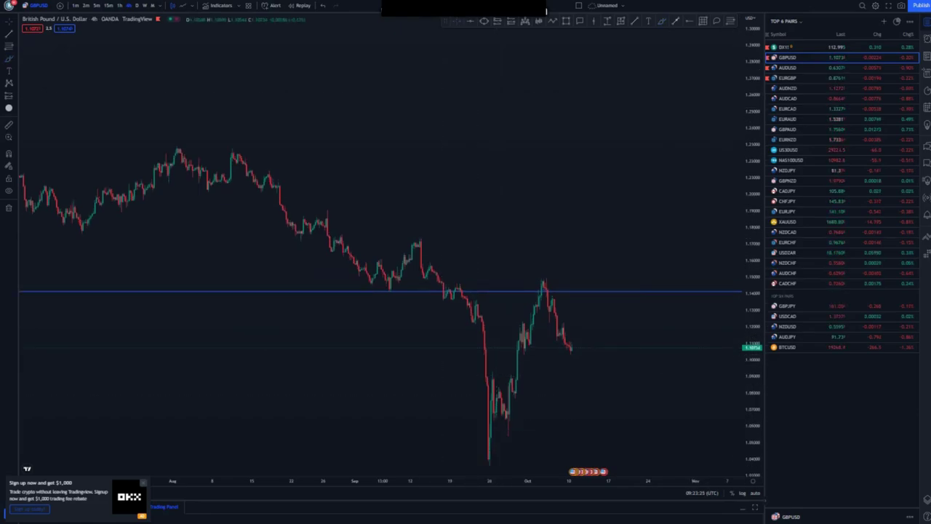
{"action": "scroll", "coordinate": [737, 397], "scroll_direction": "up", "scroll_amount": 3}
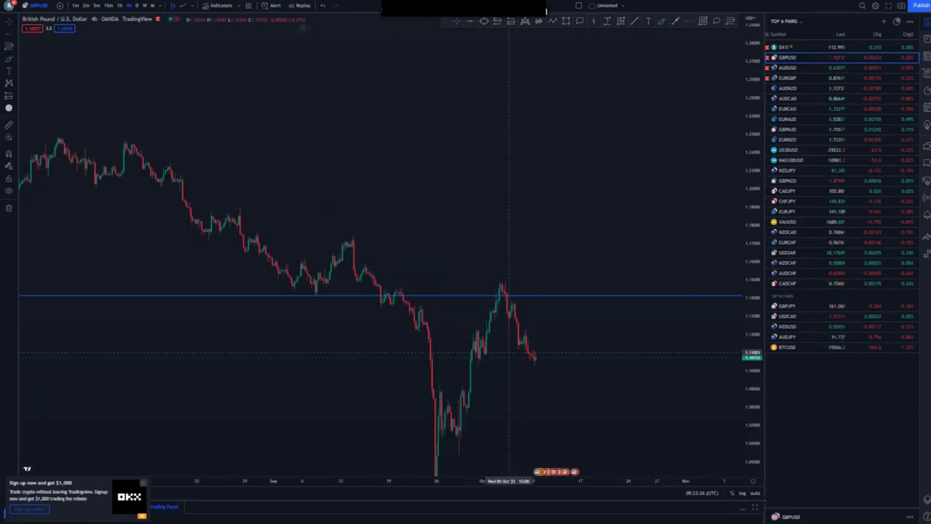
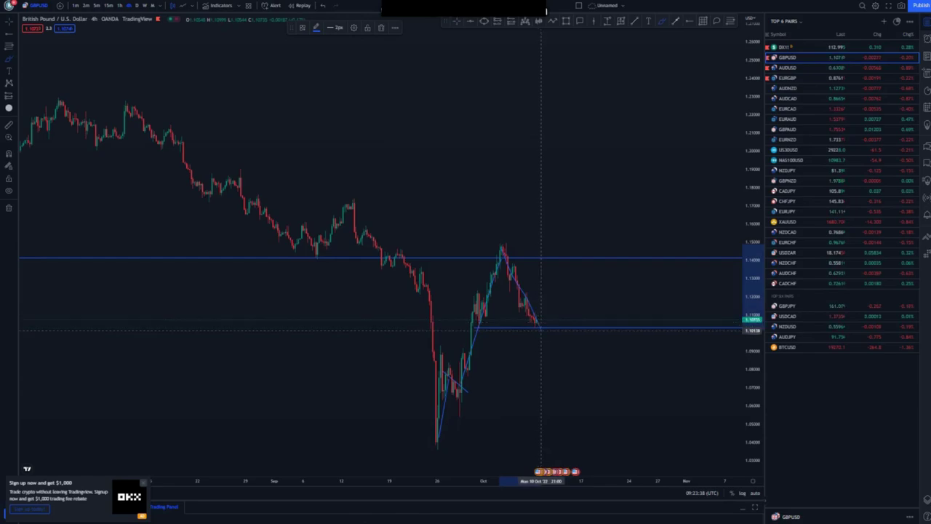
- Sketch freehand a bounce off the 1.103 ray and the falling October channel, and undo all the freehand strokes
{"action": "left_click_drag", "start_coordinate": [541, 330], "coordinate": [565, 245]}
{"action": "left_click_drag", "start_coordinate": [486, 322], "coordinate": [487, 327]}
{"action": "left_click_drag", "start_coordinate": [549, 322], "coordinate": [548, 324]}
{"action": "left_click_drag", "start_coordinate": [507, 246], "coordinate": [548, 323]}
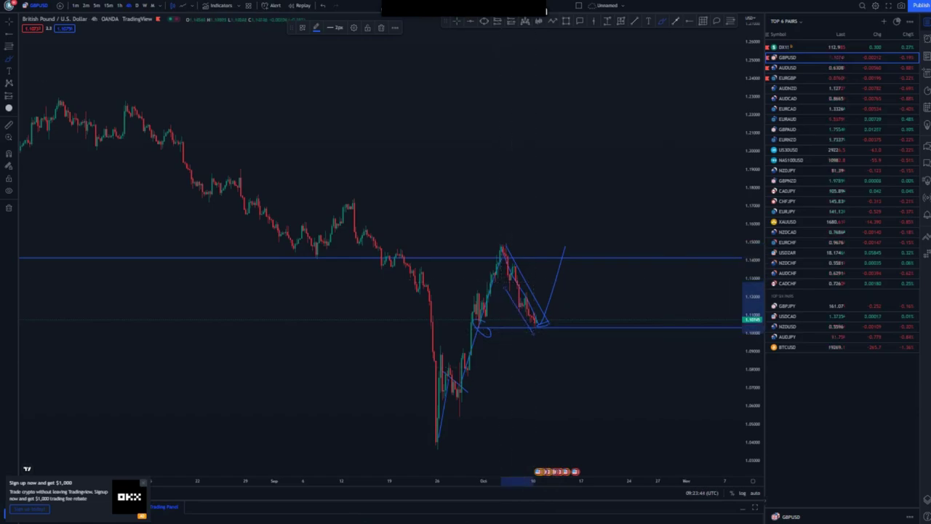
{"action": "left_click", "coordinate": [322, 5]}
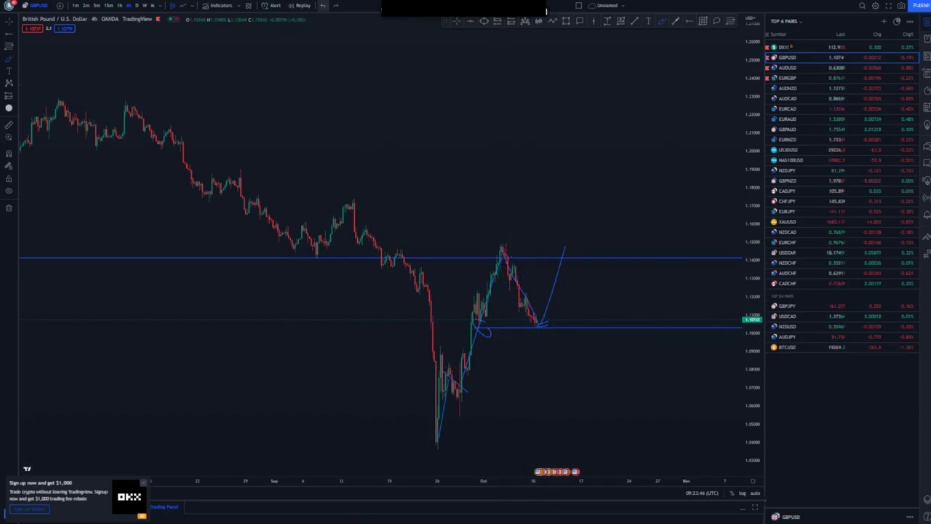
{"action": "left_click", "coordinate": [323, 6]}
{"action": "left_click", "coordinate": [322, 5]}
{"action": "left_click", "coordinate": [322, 5]}
{"action": "left_click", "coordinate": [322, 5]}
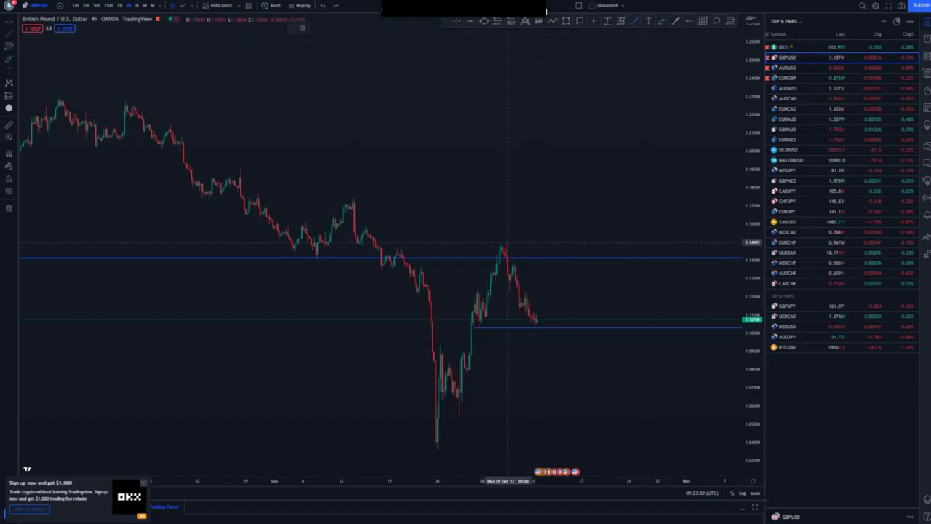
- Enclose the October decline between two falling trend lines, the upper one running from the peak at about 1.149 down to the lower ray
{"action": "left_click_drag", "start_coordinate": [507, 244], "coordinate": [540, 325]}
{"action": "left_click", "coordinate": [567, 315]}
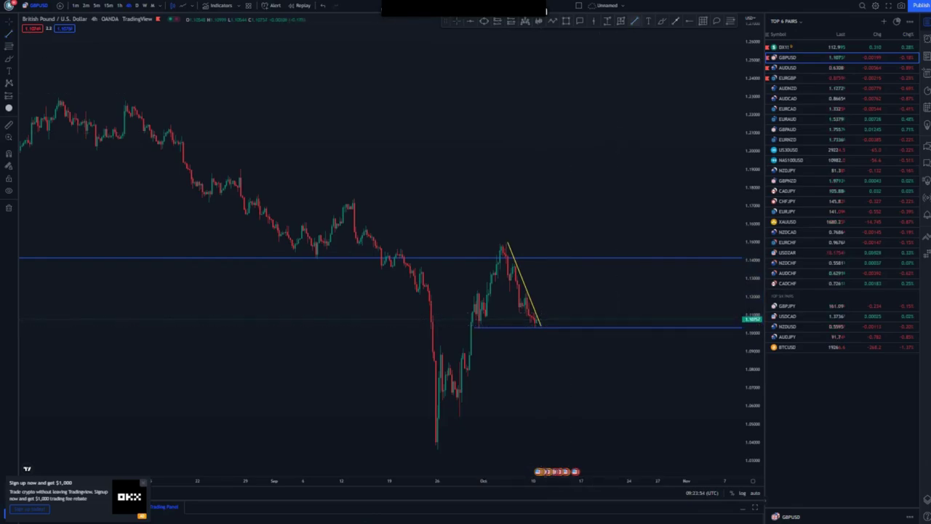
{"action": "left_click", "coordinate": [501, 273]}
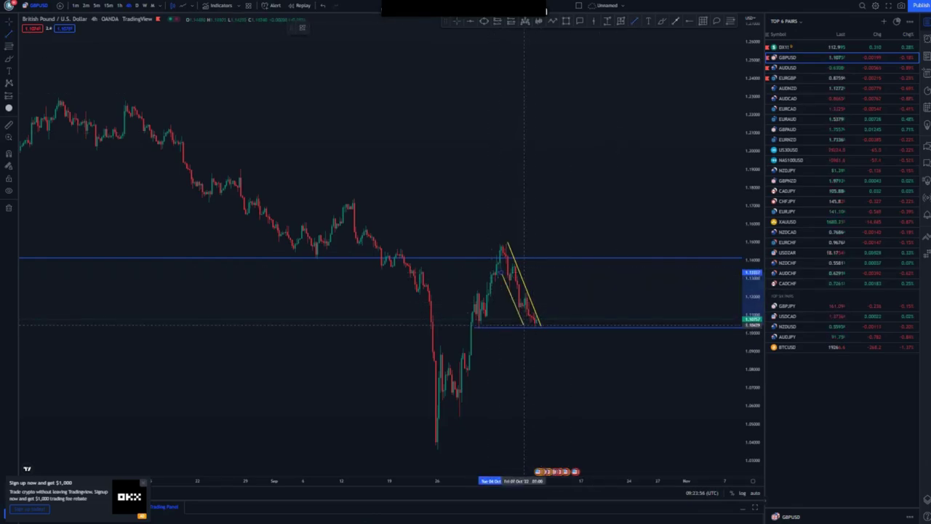
{"action": "left_click", "coordinate": [526, 327]}
{"action": "left_click_drag", "start_coordinate": [502, 272], "coordinate": [501, 277]}
{"action": "left_click", "coordinate": [552, 283]}
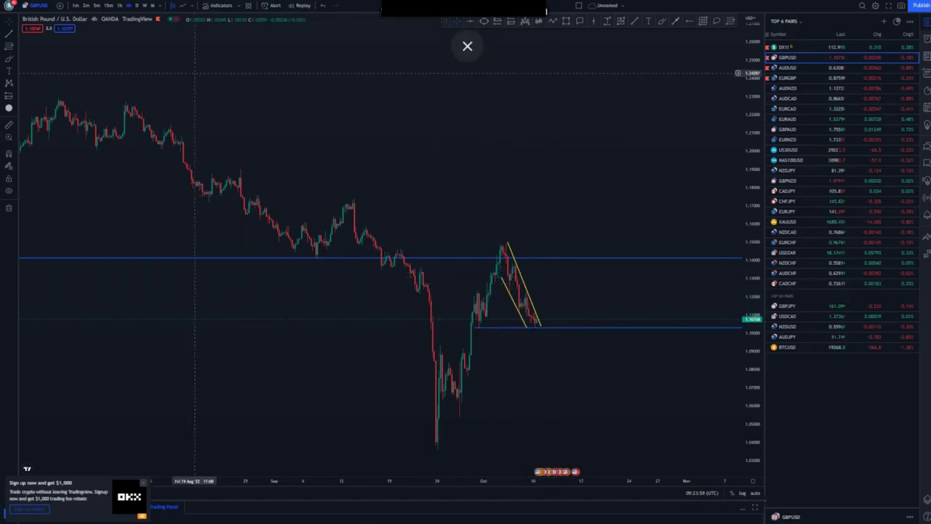
- On the 1-hour timeframe, place a long position beside the channel with entry at about 1.12 and stop at about 1.111
{"action": "left_click", "coordinate": [120, 6]}
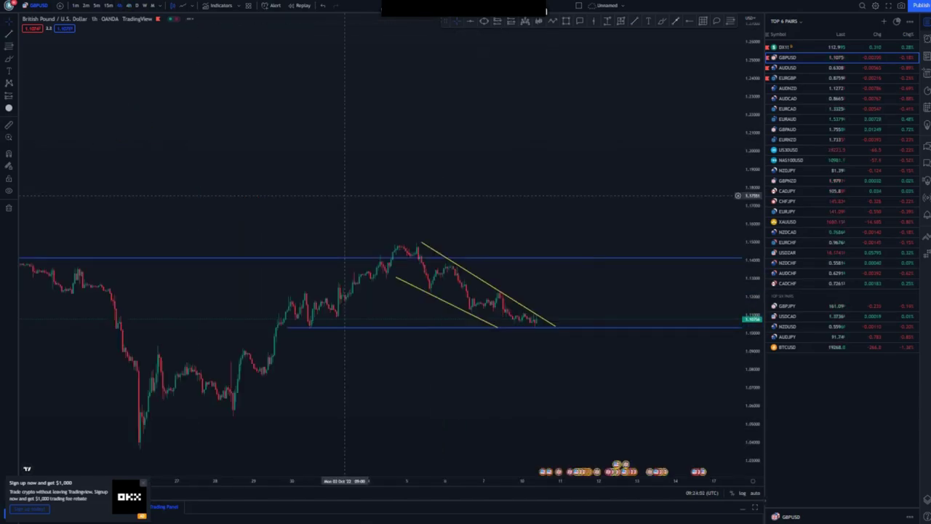
{"action": "scroll", "coordinate": [604, 196], "scroll_direction": "down", "scroll_amount": 3}
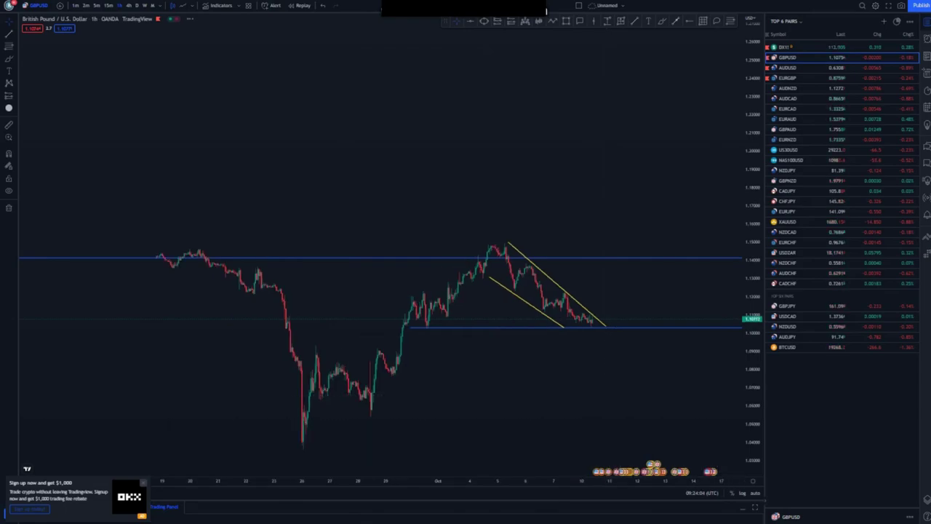
{"action": "left_click_drag", "start_coordinate": [655, 406], "coordinate": [617, 367]}
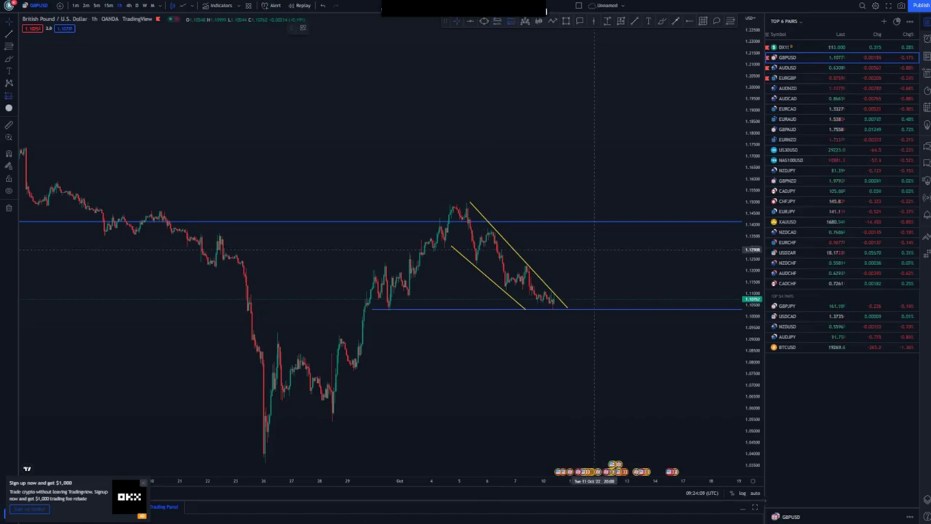
{"action": "left_click", "coordinate": [558, 271]}
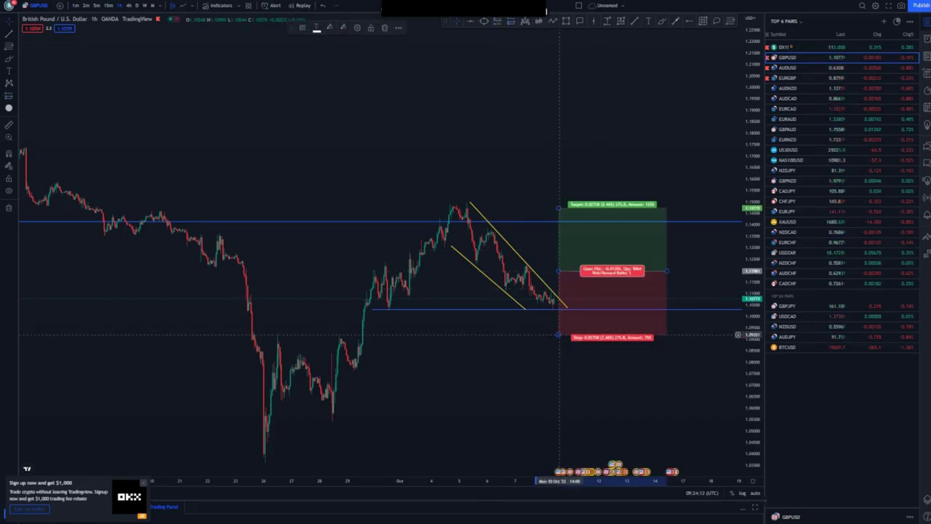
{"action": "left_click_drag", "start_coordinate": [558, 335], "coordinate": [558, 291]}
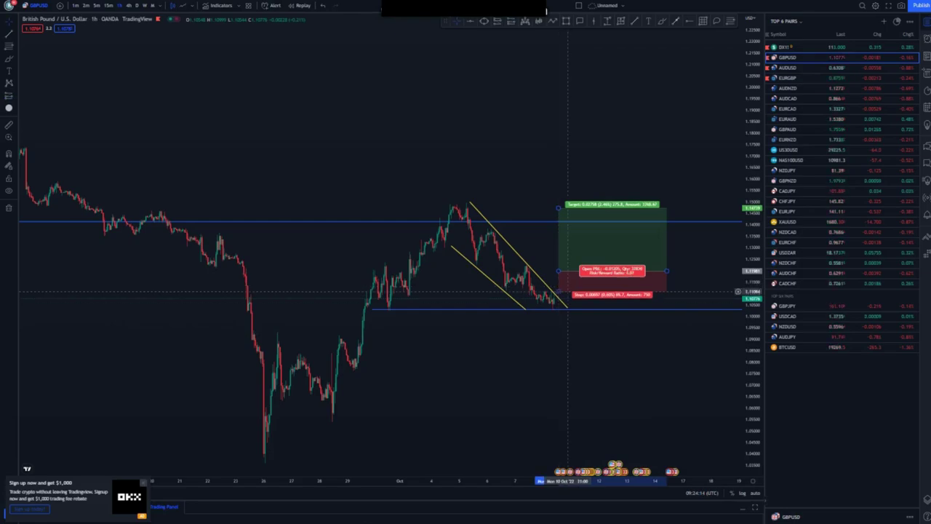
- Sketch a freehand rise out of the channel into a sideways range, and move the long position beside it with entry at about 1.125
{"action": "left_click", "coordinate": [662, 21]}
{"action": "mouse_move", "coordinate": [557, 304]}
{"action": "left_mouse_down"}
{"action": "mouse_move", "coordinate": [567, 263]}
{"action": "mouse_move", "coordinate": [569, 275]}
{"action": "mouse_move", "coordinate": [591, 270]}
{"action": "left_mouse_up"}
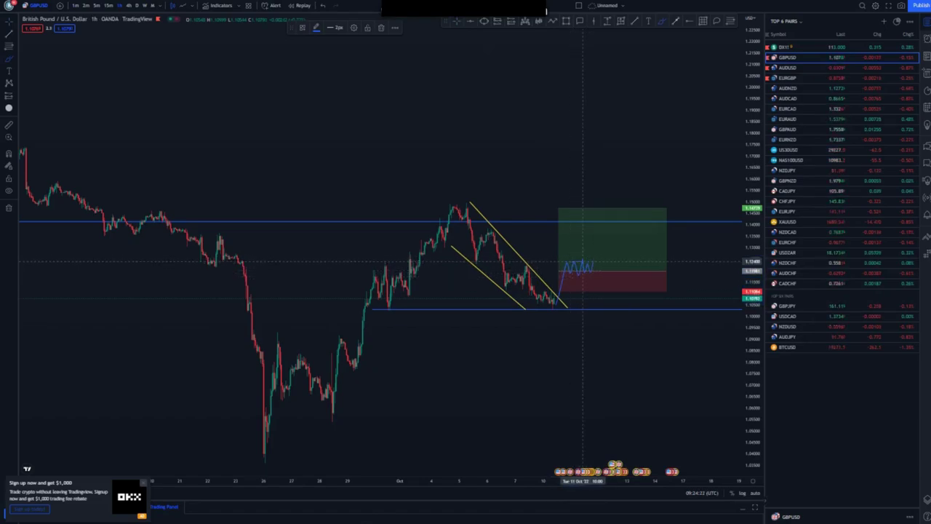
{"action": "left_click", "coordinate": [457, 21]}
{"action": "left_click_drag", "start_coordinate": [569, 231], "coordinate": [598, 218]}
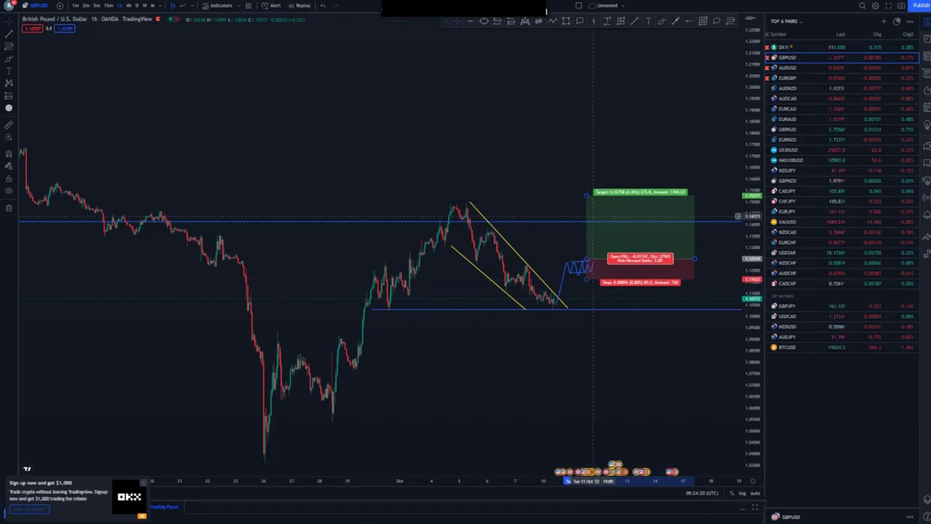
- Raise the long position's target to about 1.1945 and return the chart to the 4-hour timeframe
{"action": "left_click_drag", "start_coordinate": [586, 196], "coordinate": [586, 93]}
{"action": "scroll", "coordinate": [504, 353], "scroll_direction": "down", "scroll_amount": 2}
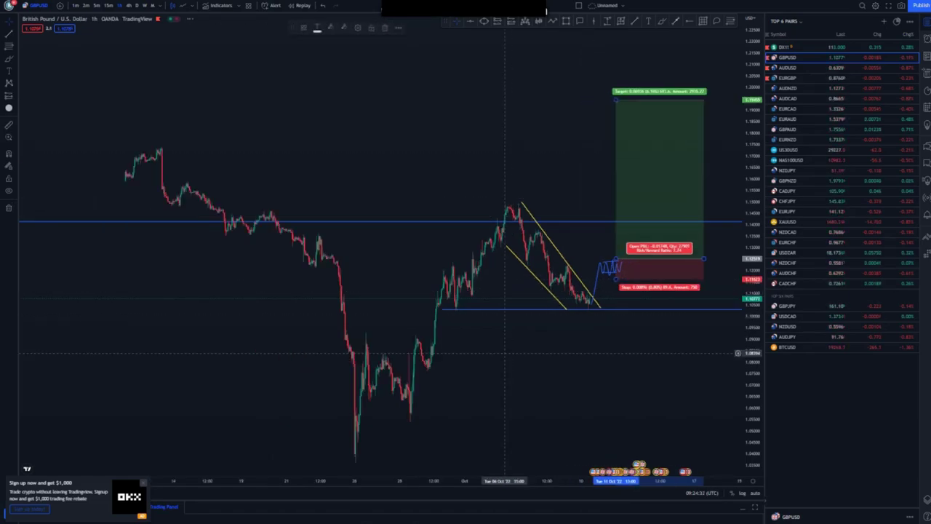
{"action": "scroll", "coordinate": [504, 353], "scroll_direction": "down", "scroll_amount": 3}
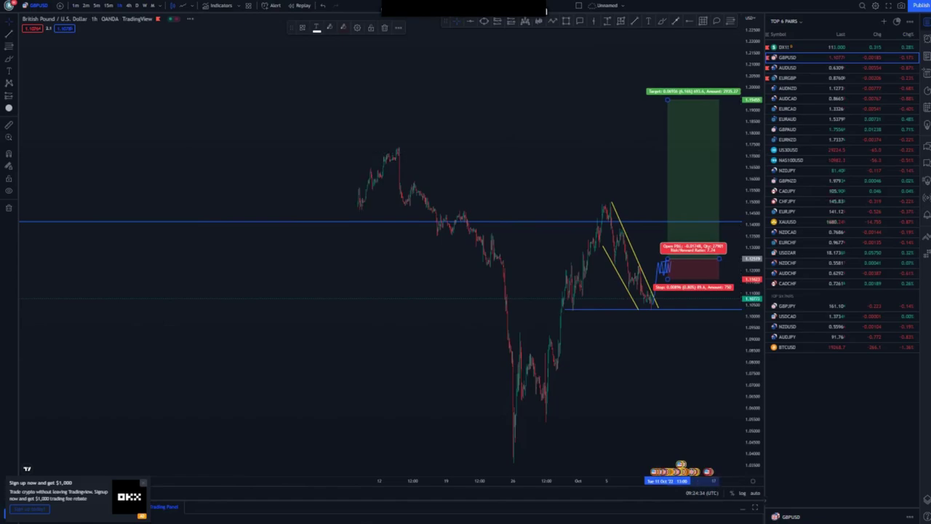
{"action": "left_click_drag", "start_coordinate": [753, 109], "coordinate": [753, 324]}
{"action": "left_click_drag", "start_coordinate": [651, 348], "coordinate": [481, 387]}
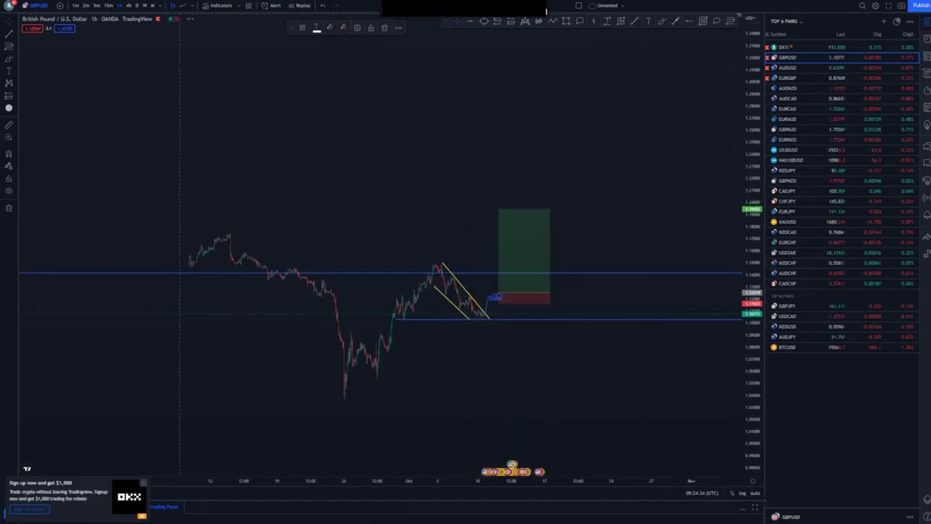
{"action": "left_click", "coordinate": [129, 5]}
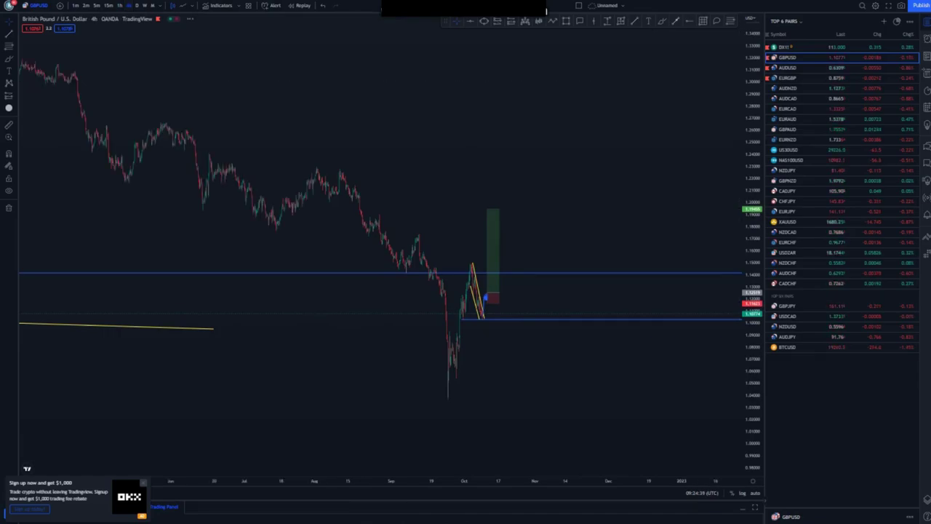
- Raise the GBPUSD long position's target close to the upper horizontal level at about 1.42
{"action": "left_click_drag", "start_coordinate": [753, 150], "coordinate": [753, 291]}
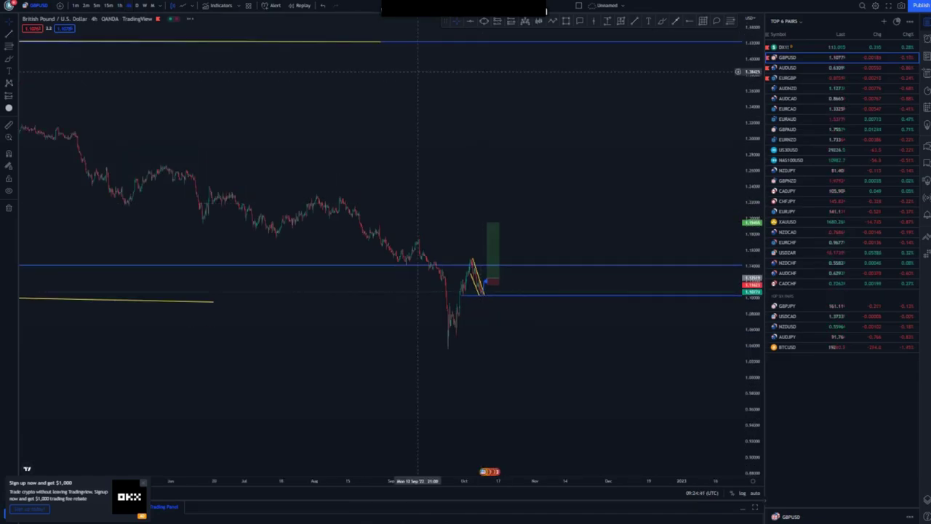
{"action": "left_click_drag", "start_coordinate": [489, 222], "coordinate": [487, 45]}
- Open the AUDUSD chart on the weekly timeframe and reset its view
{"action": "left_click", "coordinate": [793, 67]}
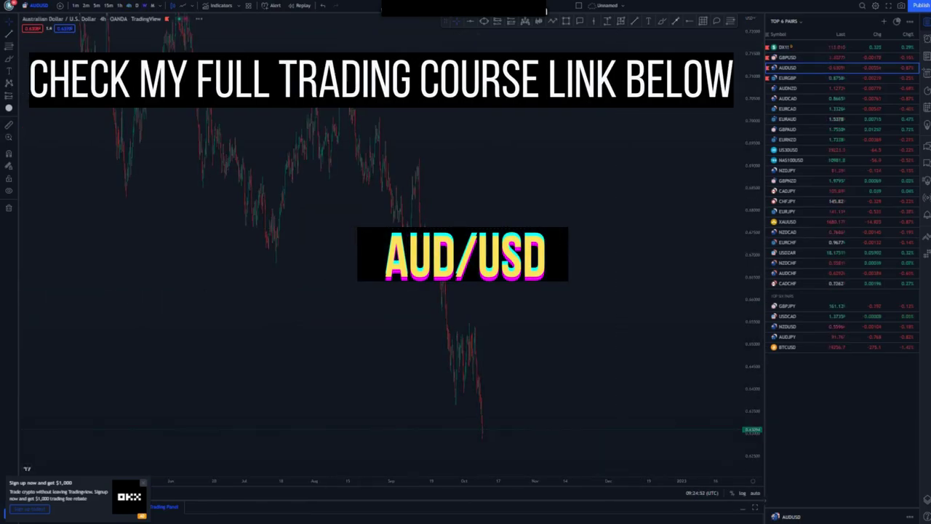
{"action": "left_click", "coordinate": [145, 6]}
{"action": "right_click", "coordinate": [644, 115]}
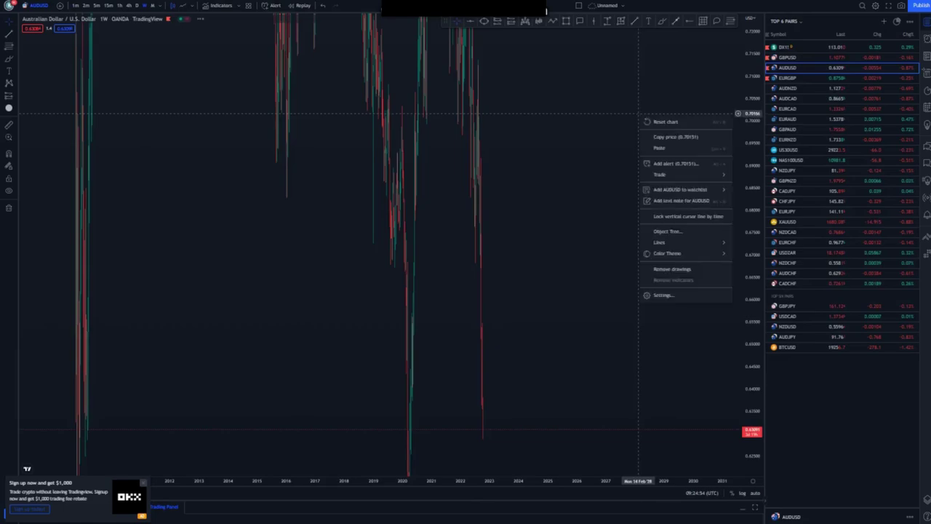
{"action": "left_click", "coordinate": [655, 120]}
{"action": "scroll", "coordinate": [655, 120], "scroll_direction": "down", "scroll_amount": 3}
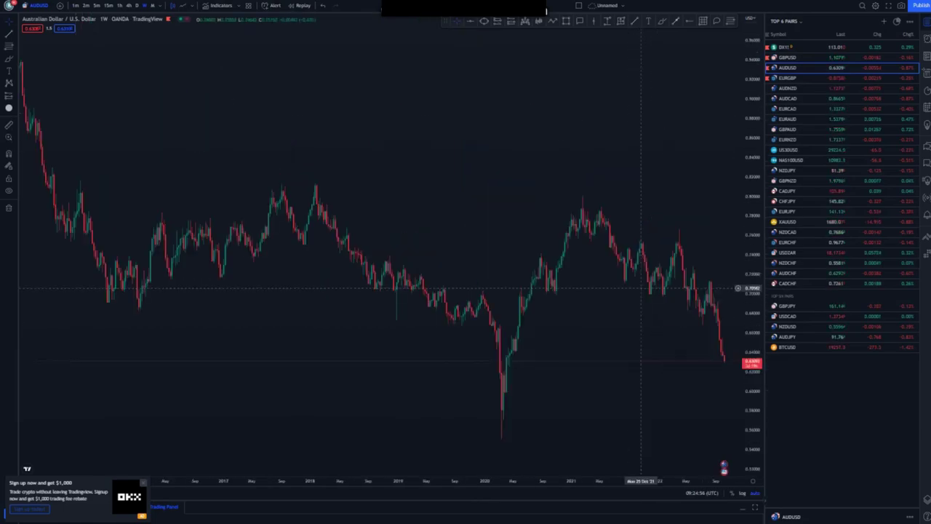
- Place horizontal rays at about 0.625 beside the 2020 recovery, 0.55 at the 2020 low and 0.80 at the 2021 high
{"action": "left_click_drag", "start_coordinate": [648, 365], "coordinate": [538, 230]}
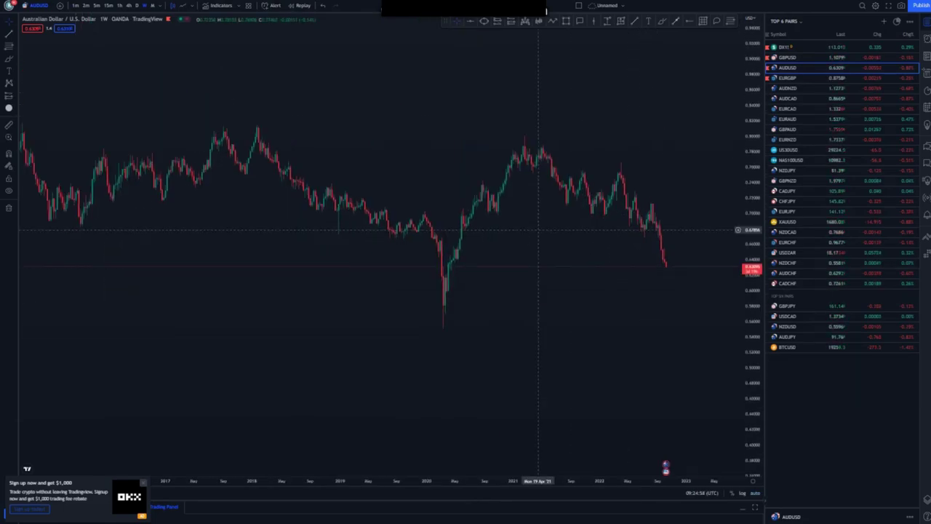
{"action": "scroll", "coordinate": [580, 330], "scroll_direction": "up", "scroll_amount": 3}
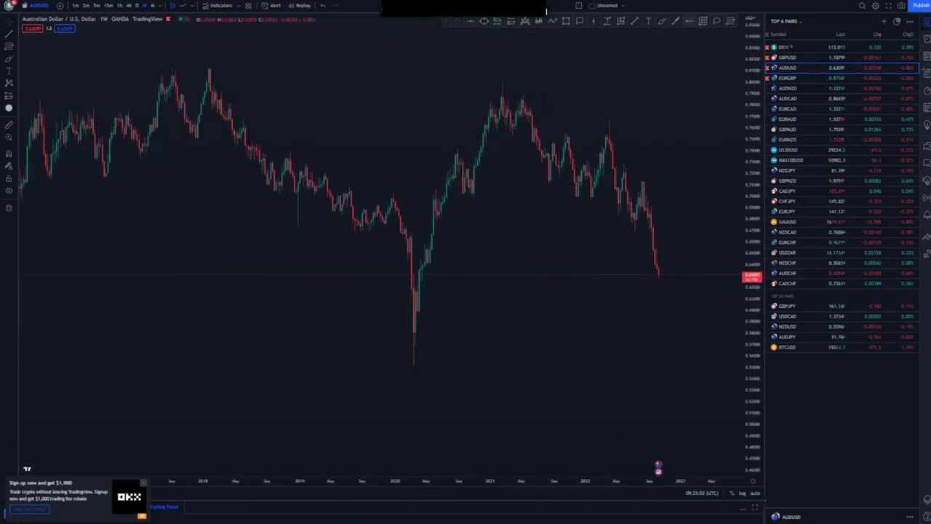
{"action": "left_click", "coordinate": [422, 280]}
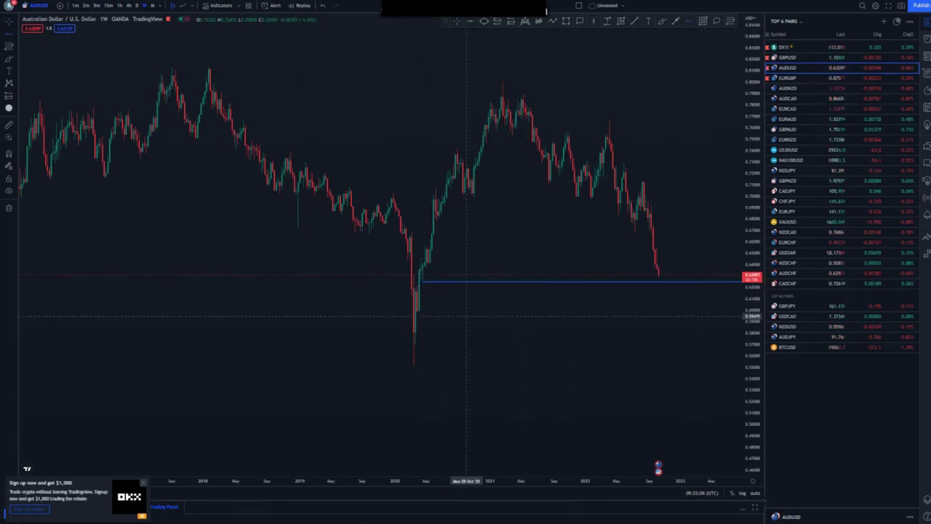
{"action": "left_click", "coordinate": [413, 365]}
{"action": "left_click_drag", "start_coordinate": [752, 124], "coordinate": [752, 189]}
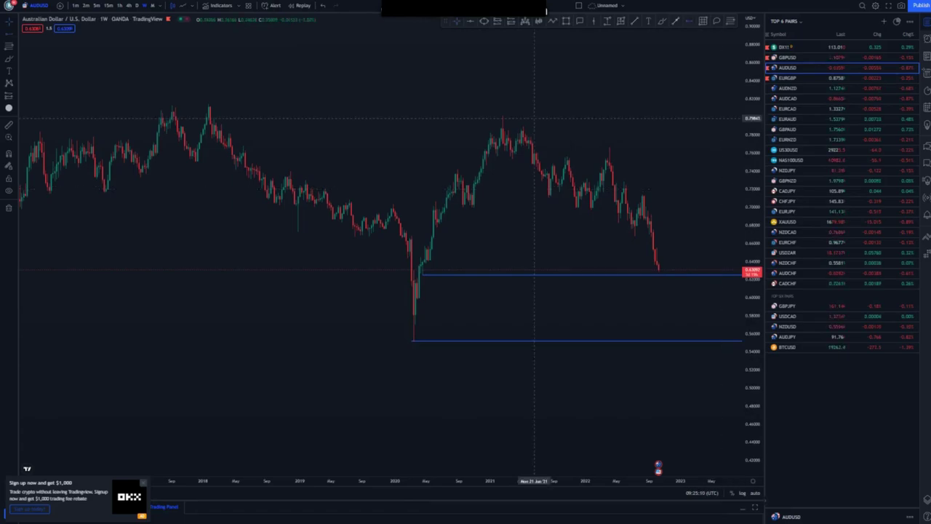
{"action": "left_click", "coordinate": [501, 115]}
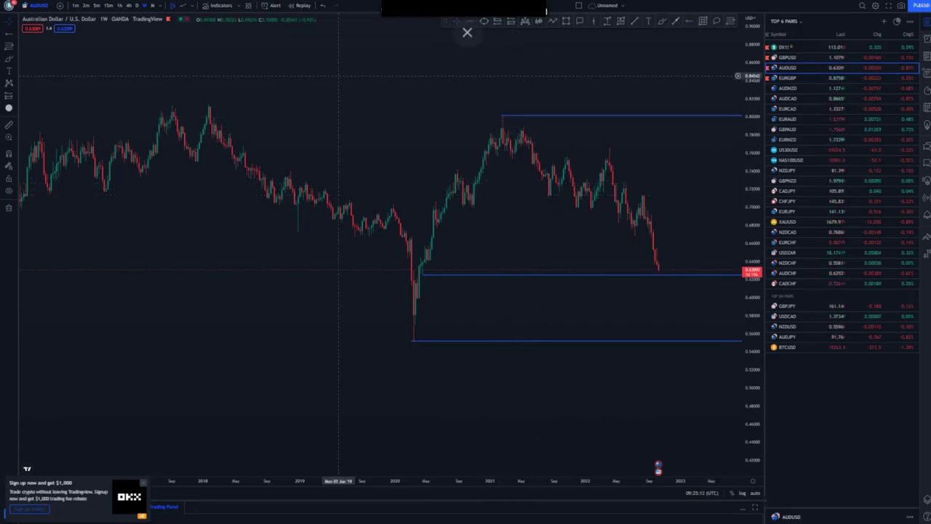
- Switch the AUDUSD chart to the daily timeframe
{"action": "left_click", "coordinate": [137, 5]}
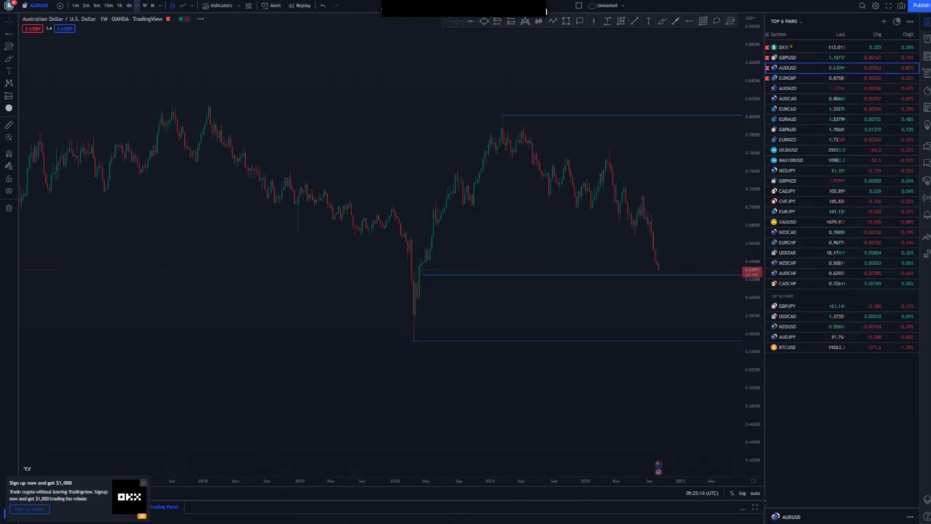
{"action": "type", "text": "1D"}
{"action": "key", "text": "Return"}
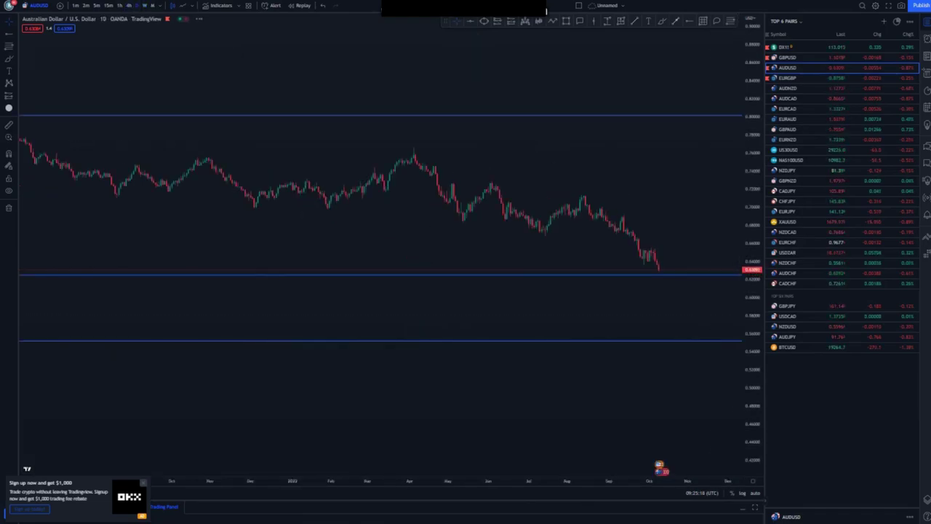
{"action": "scroll", "coordinate": [720, 241], "scroll_direction": "up", "scroll_amount": 4}
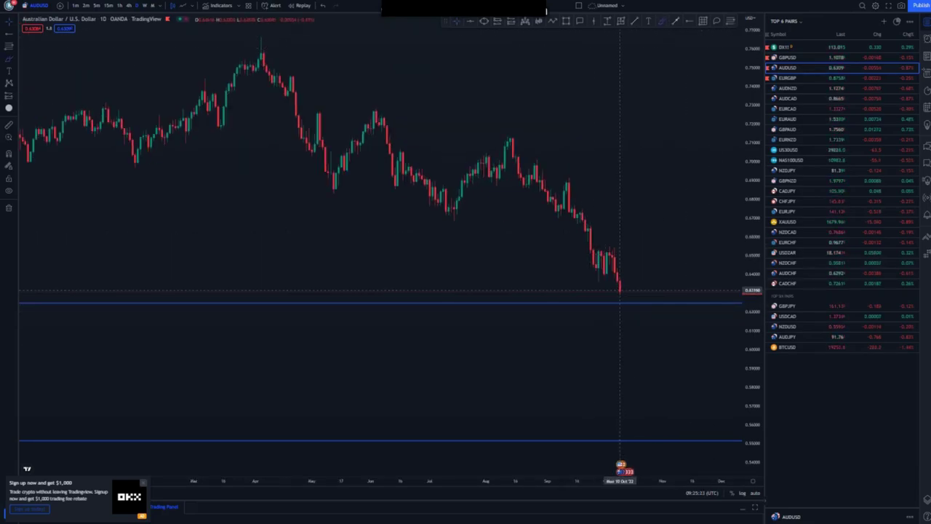
- Sketch a freehand dip below the 0.625 ray followed by a stepped rise to about 0.66, and remove the sketch
{"action": "mouse_move", "coordinate": [619, 290]}
{"action": "left_mouse_down"}
{"action": "mouse_move", "coordinate": [619, 325]}
{"action": "mouse_move", "coordinate": [659, 233]}
{"action": "left_mouse_up"}
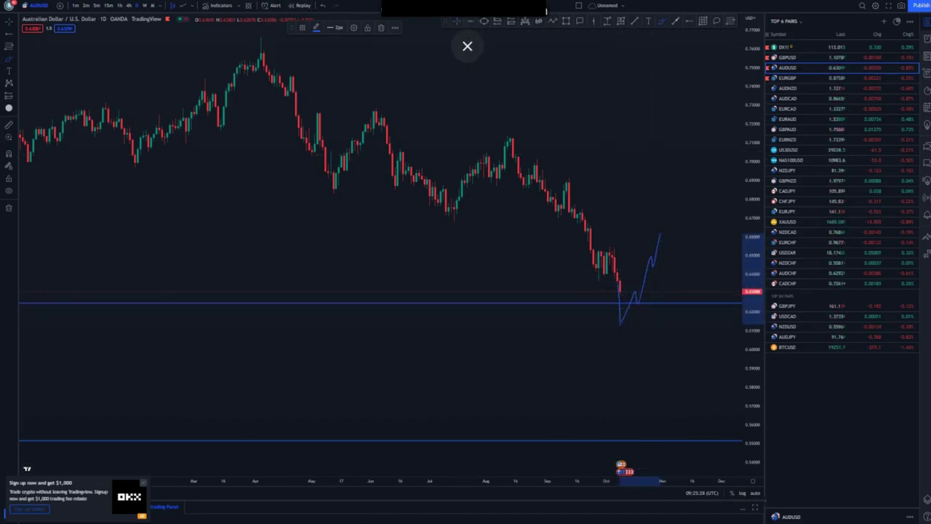
{"action": "left_click", "coordinate": [467, 45]}
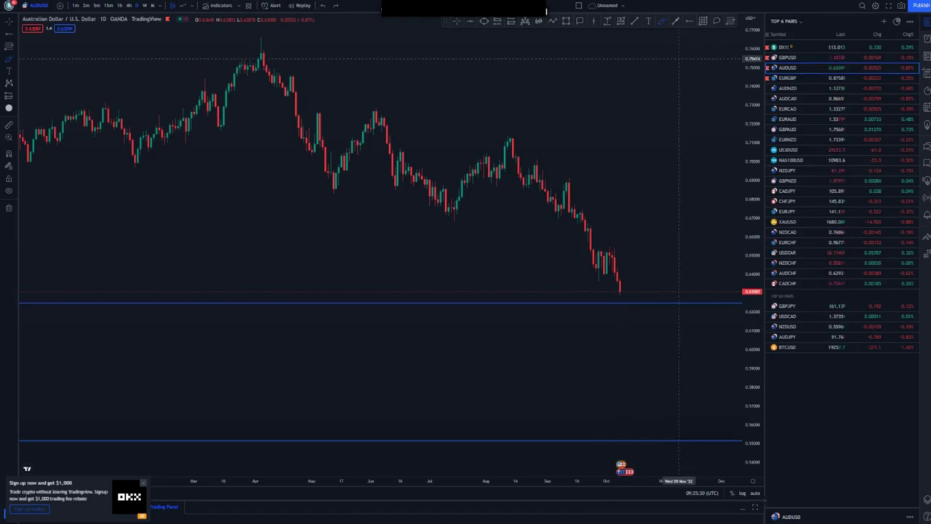
- Enclose the 2022 decline between two falling trend lines, from the April peak to about 0.669 and from the February low to the 0.625 ray
{"action": "left_click", "coordinate": [262, 35]}
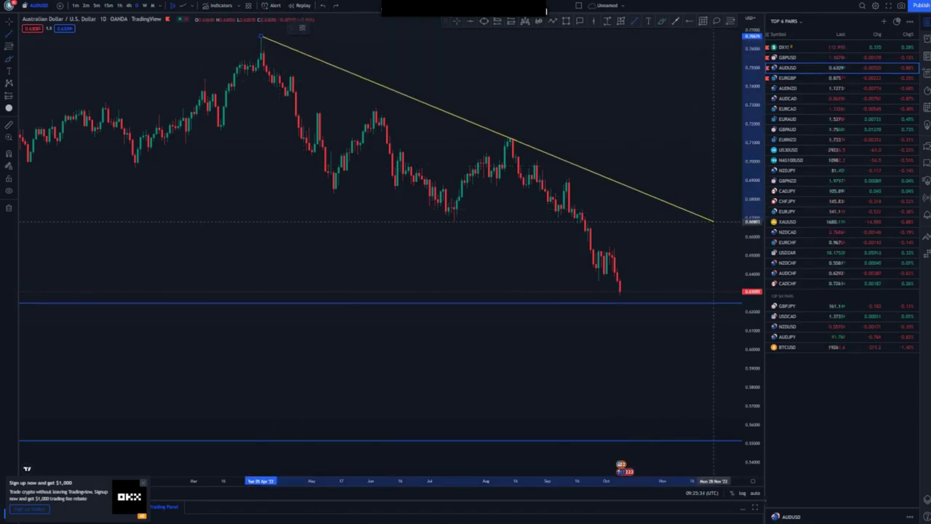
{"action": "left_click", "coordinate": [713, 219]}
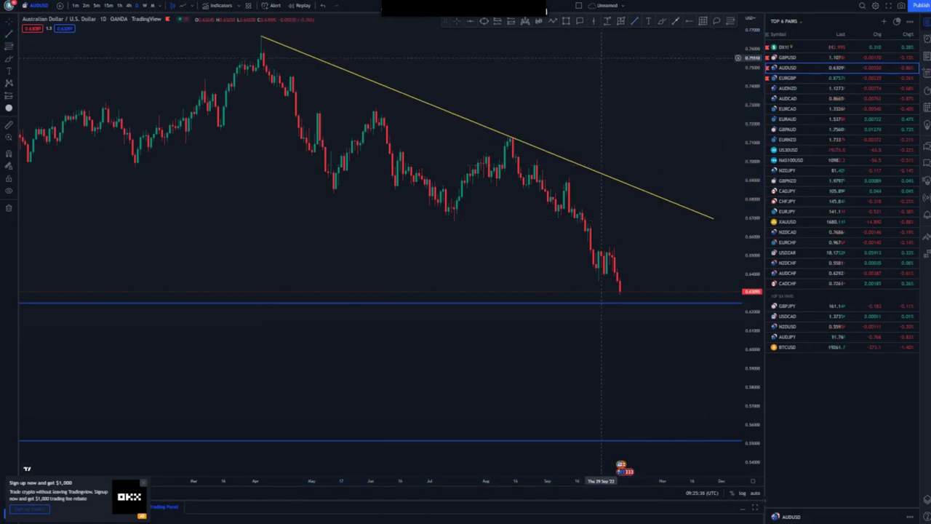
{"action": "left_click", "coordinate": [188, 139]}
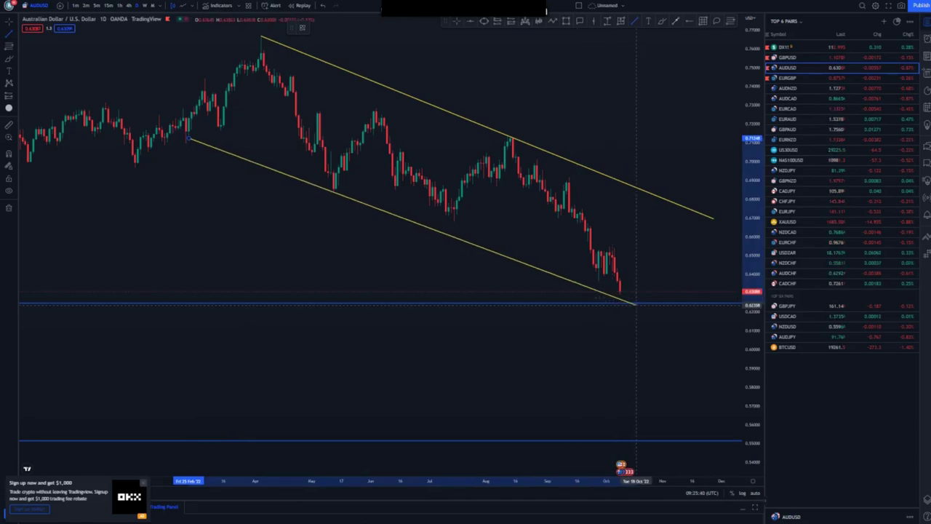
{"action": "left_click", "coordinate": [644, 307]}
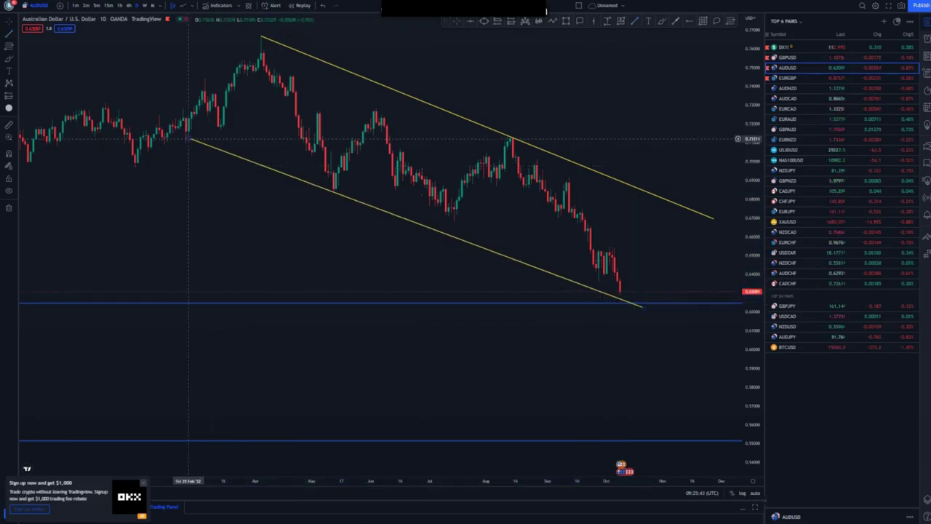
{"action": "left_click_drag", "start_coordinate": [188, 138], "coordinate": [182, 142]}
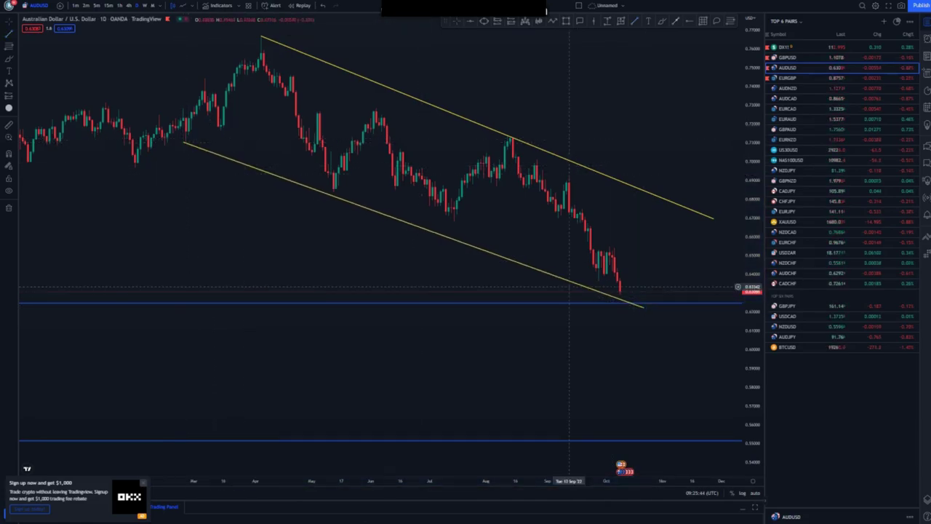
{"action": "left_click_drag", "start_coordinate": [643, 308], "coordinate": [652, 304]}
{"action": "left_click", "coordinate": [659, 328]}
- On the 4-hour timeframe, draw a falling trend line from the September peak at about 0.691 along the October high to about 0.639
{"action": "left_click_drag", "start_coordinate": [585, 357], "coordinate": [558, 360]}
{"action": "scroll", "coordinate": [558, 359], "scroll_direction": "down", "scroll_amount": 2}
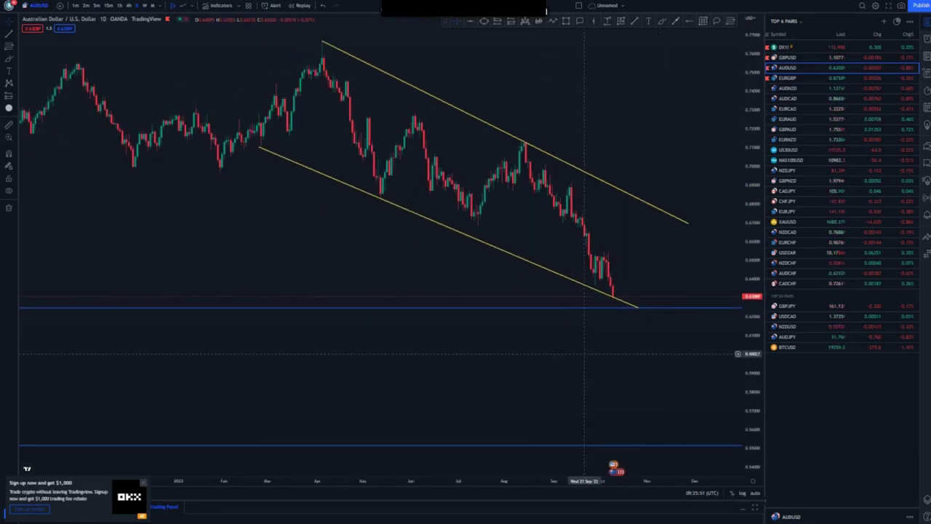
{"action": "scroll", "coordinate": [589, 349], "scroll_direction": "down", "scroll_amount": 2}
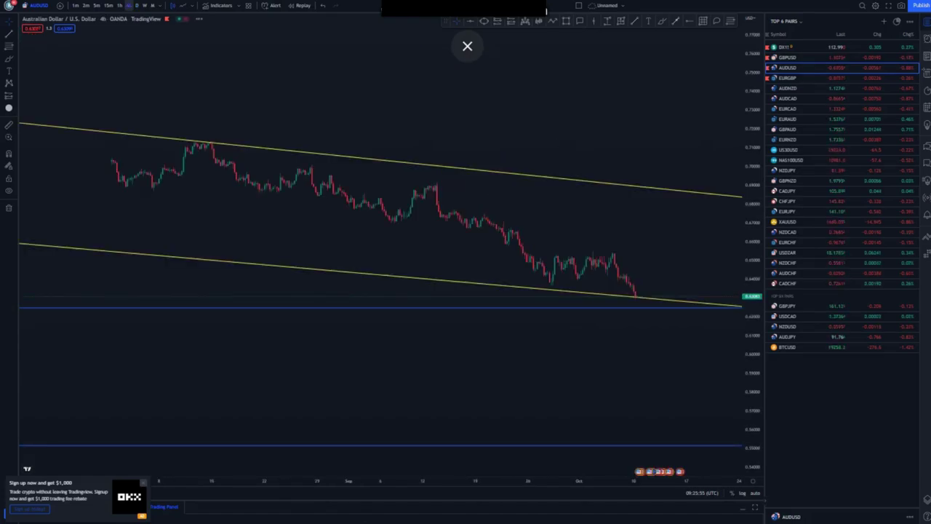
{"action": "left_click_drag", "start_coordinate": [753, 306], "coordinate": [753, 157]}
{"action": "left_click_drag", "start_coordinate": [584, 227], "coordinate": [396, 164]}
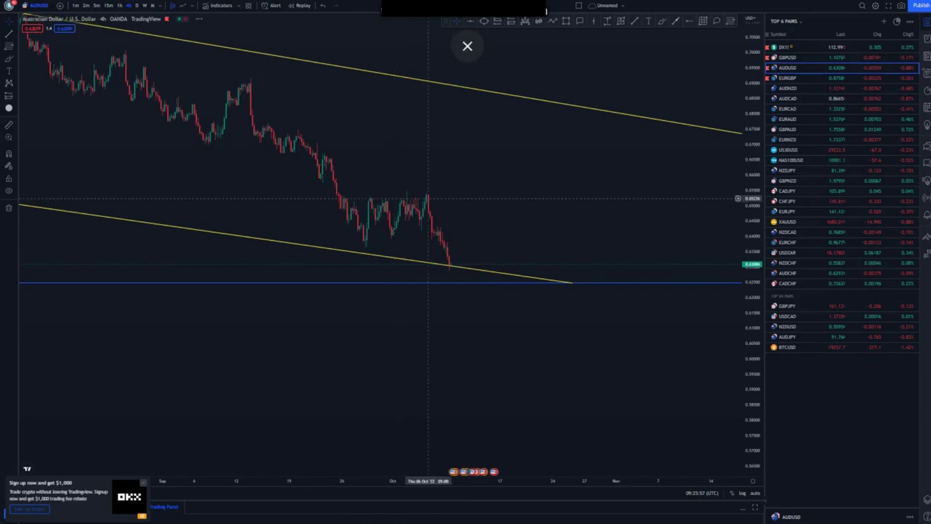
{"action": "left_click", "coordinate": [253, 80]}
{"action": "left_click", "coordinate": [499, 240]}
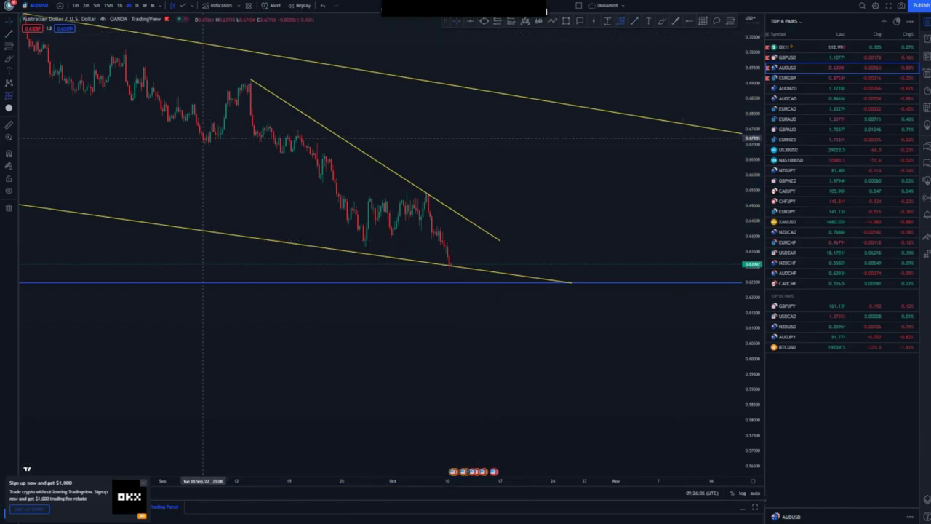
- Draw the inner channel's lower trend line from the early September low at about 0.67 down to about 0.627
{"action": "left_click_drag", "start_coordinate": [203, 139], "coordinate": [400, 278]}
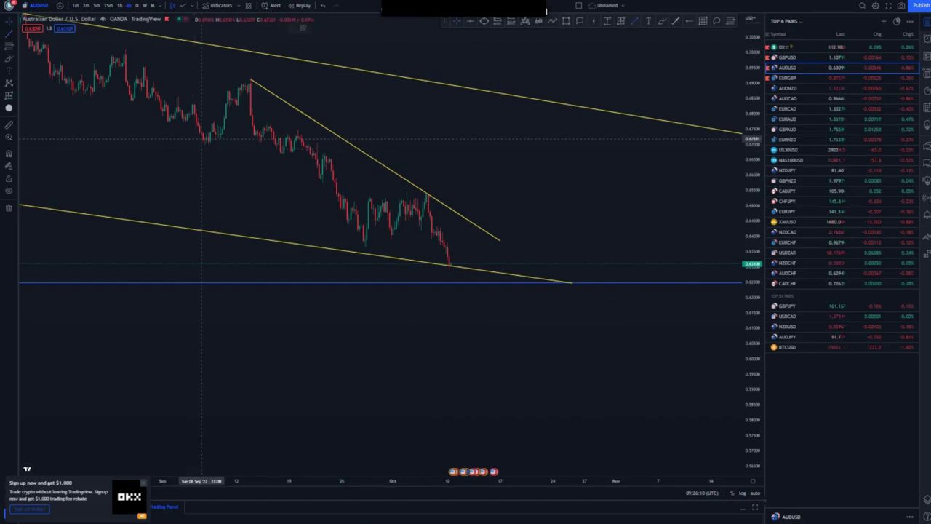
{"action": "left_click_drag", "start_coordinate": [203, 139], "coordinate": [412, 276]}
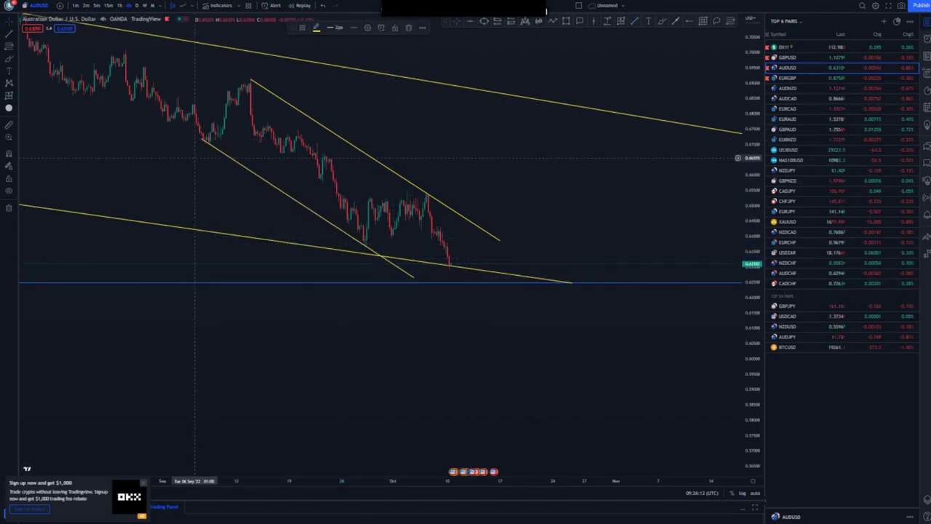
{"action": "left_click_drag", "start_coordinate": [203, 139], "coordinate": [208, 145]}
{"action": "left_click", "coordinate": [263, 175]}
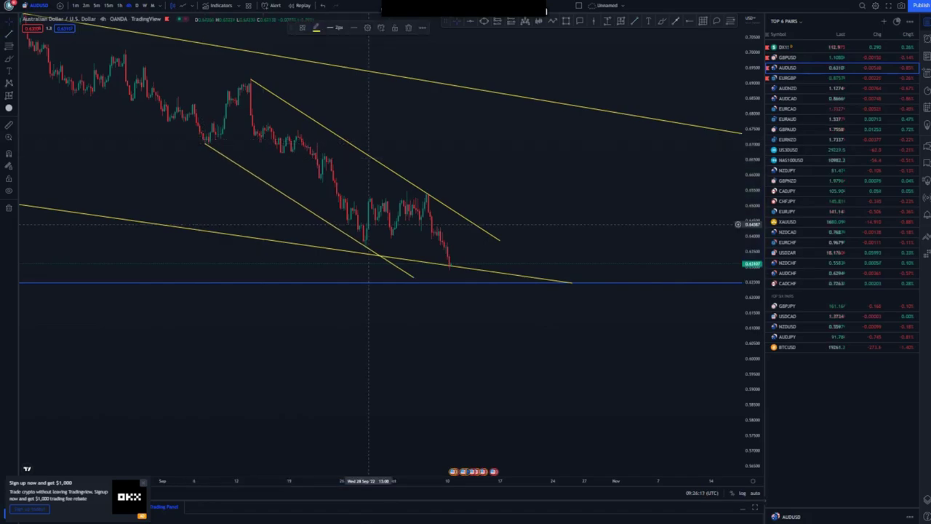
- Sketch a freehand rise from the latest low out of the inner channel into a sideways range near 0.65
{"action": "scroll", "coordinate": [372, 226], "scroll_direction": "down", "scroll_amount": 4}
{"action": "left_click_drag", "start_coordinate": [753, 87], "coordinate": [753, 174]}
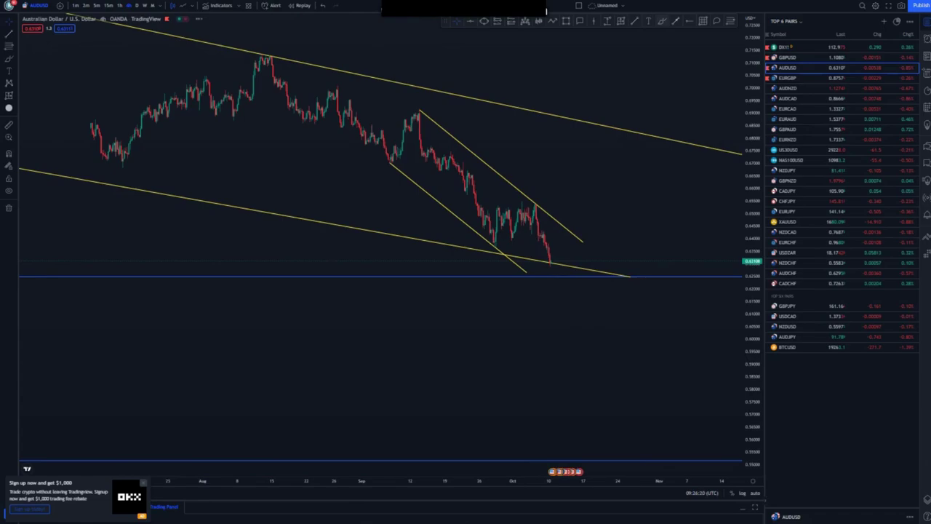
{"action": "mouse_move", "coordinate": [553, 257]}
{"action": "left_mouse_down"}
{"action": "mouse_move", "coordinate": [564, 208]}
{"action": "mouse_move", "coordinate": [596, 217]}
{"action": "left_mouse_up"}
{"action": "key", "text": "Escape"}
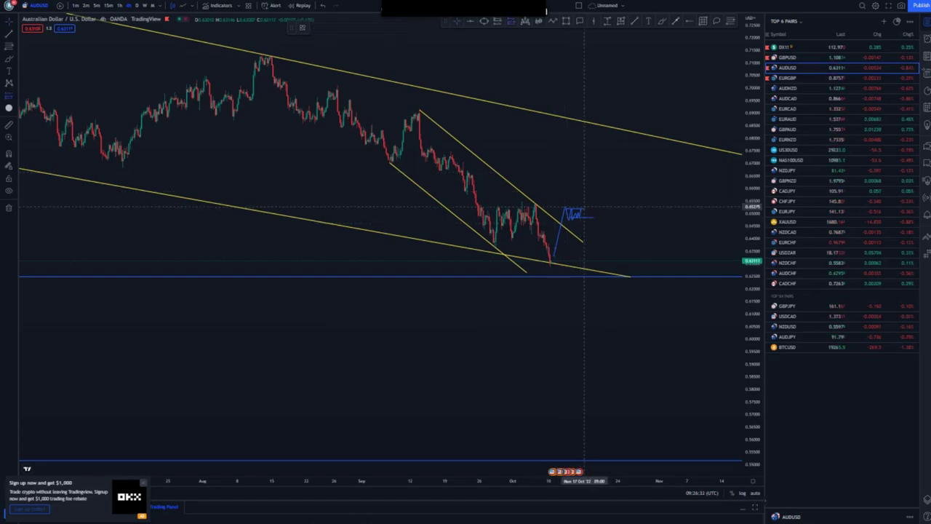
- Place a long position beside the sketched range with entry at about 0.6528, stop at about 0.6435 and target at about 0.686
{"action": "left_click", "coordinate": [585, 206]}
{"action": "left_click_drag", "start_coordinate": [584, 248], "coordinate": [585, 230]}
{"action": "left_click_drag", "start_coordinate": [584, 163], "coordinate": [584, 121]}
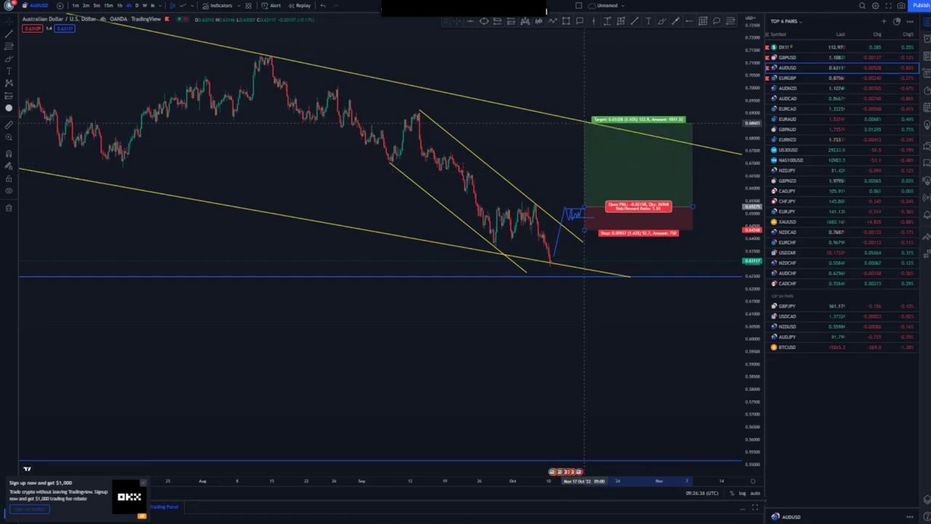
- Raise the AUDUSD long position's target to about 0.765, level with the outer channel's April peak
{"action": "scroll", "coordinate": [584, 123], "scroll_direction": "down", "scroll_amount": 5}
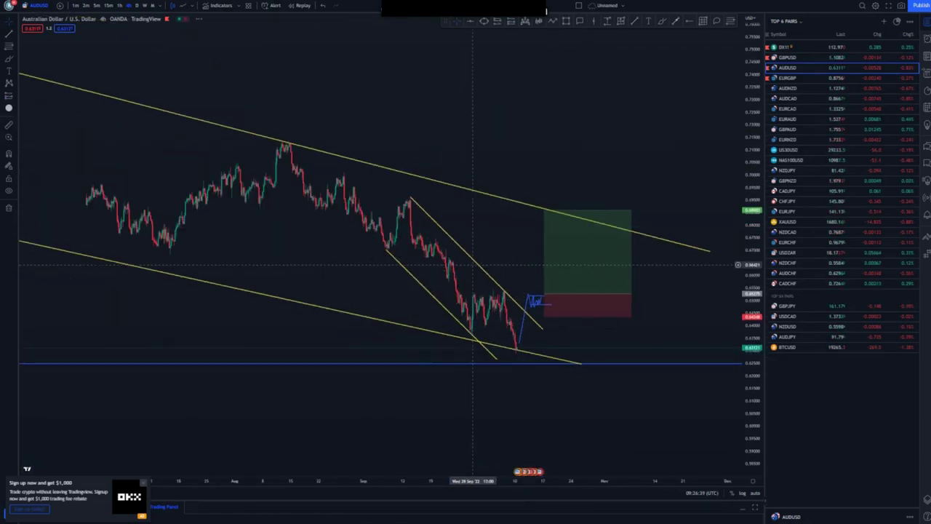
{"action": "scroll", "coordinate": [473, 264], "scroll_direction": "down", "scroll_amount": 3}
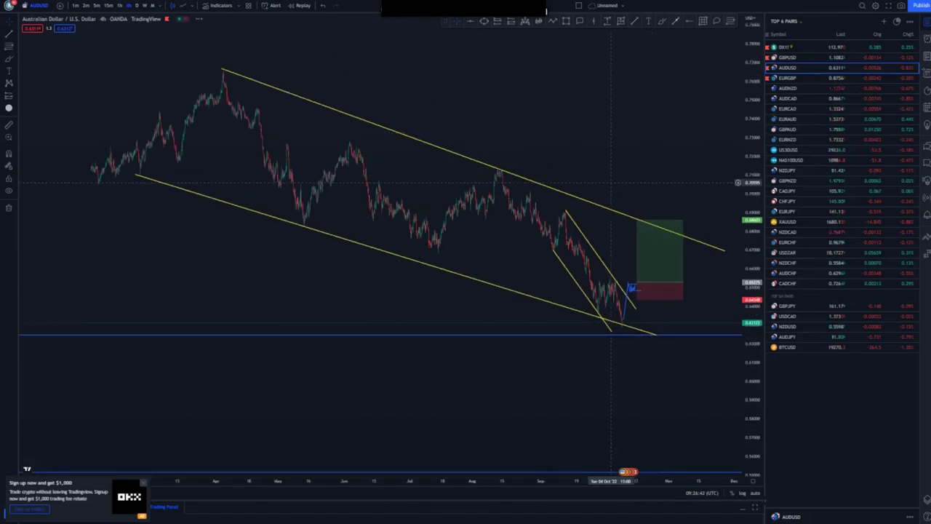
{"action": "mouse_move", "coordinate": [627, 238]}
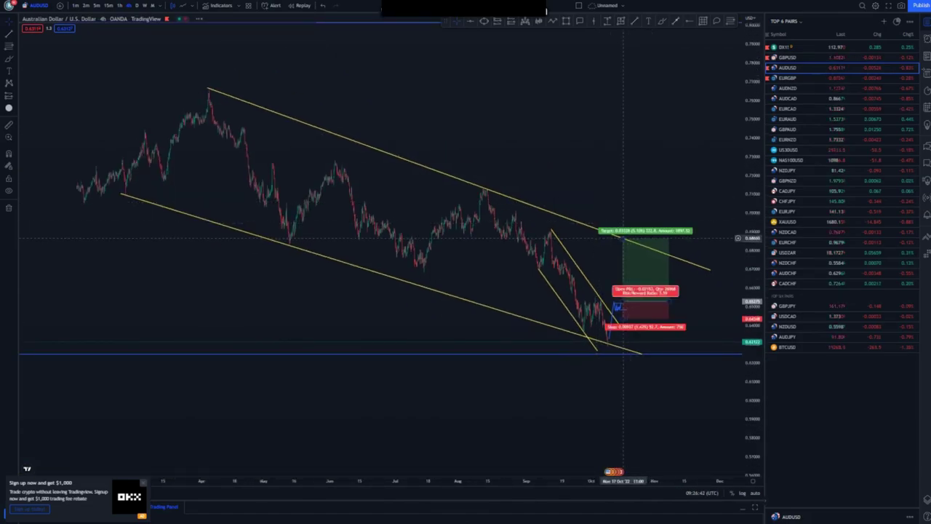
{"action": "left_click_drag", "start_coordinate": [622, 238], "coordinate": [622, 90]}
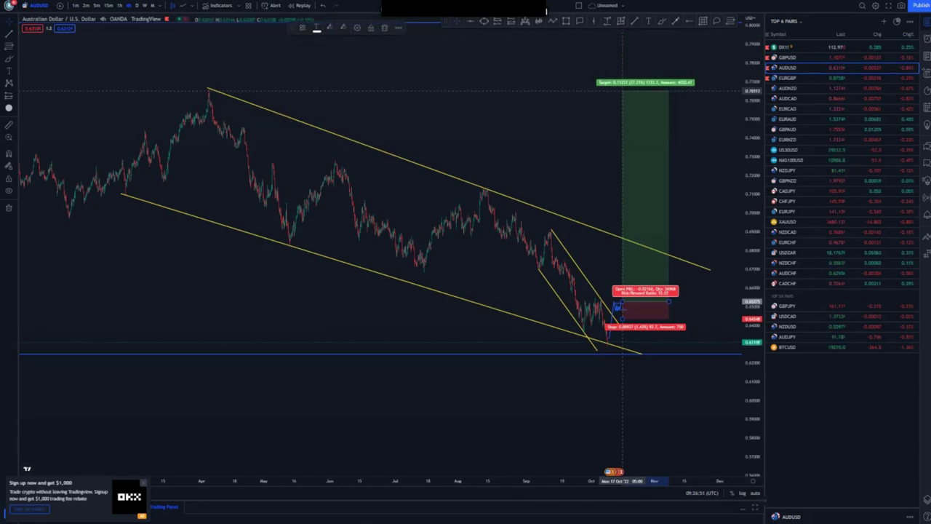
{"action": "scroll", "coordinate": [568, 386], "scroll_direction": "up", "scroll_amount": 3}
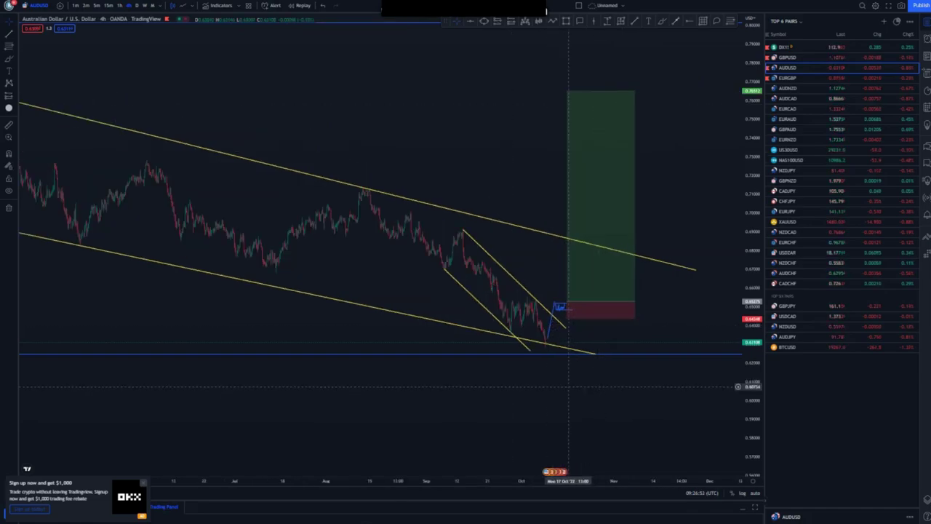
{"action": "left_click_drag", "start_coordinate": [566, 385], "coordinate": [565, 378]}
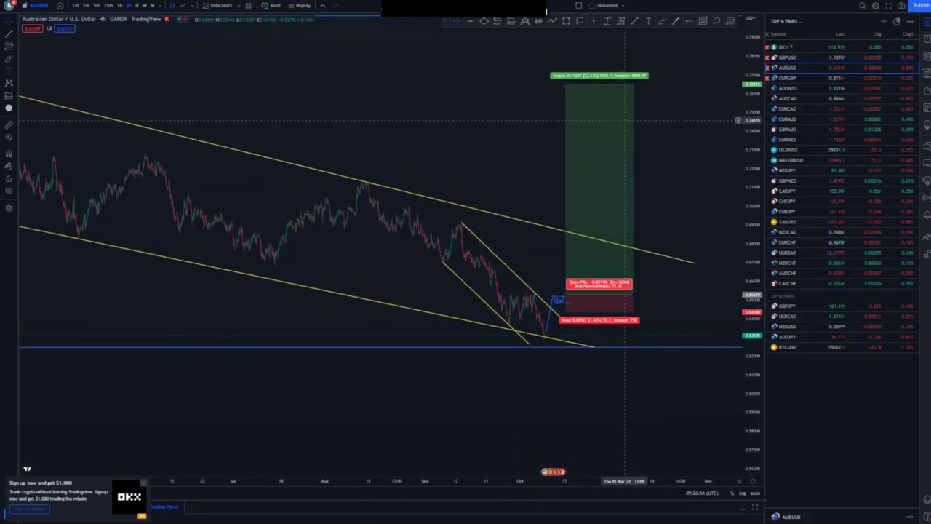
- Sketch a freehand dip from the latest AUDUSD low to about 0.612, rebounding into a small range near 0.63
{"action": "left_click", "coordinate": [662, 21]}
{"action": "left_click_drag", "start_coordinate": [546, 335], "coordinate": [553, 371]}
{"action": "left_click", "coordinate": [564, 337]}
{"action": "mouse_move", "coordinate": [577, 342]}
{"action": "left_mouse_down"}
{"action": "mouse_move", "coordinate": [582, 328]}
{"action": "mouse_move", "coordinate": [582, 338]}
{"action": "left_mouse_up"}
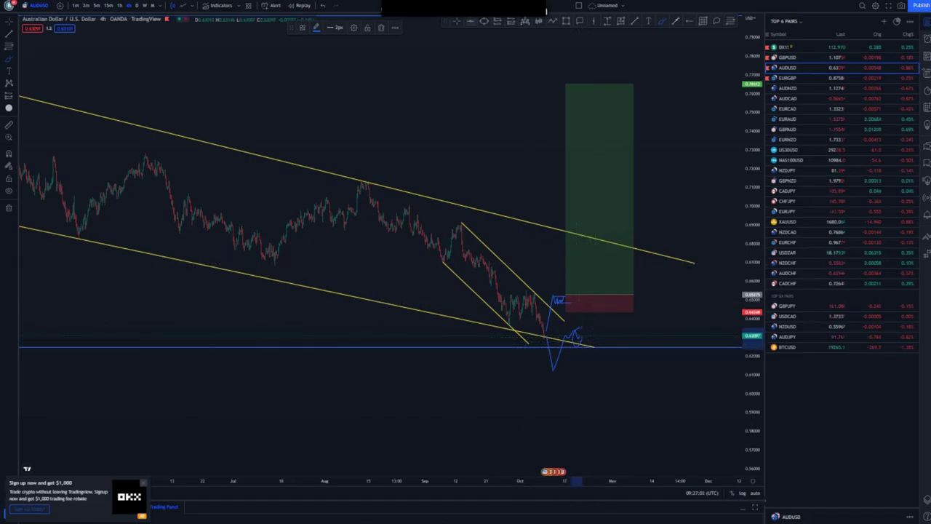
- Move the AUDUSD long position beside the new sketch, with entry at about 0.6265, target about 0.739 and stop about 0.618
{"action": "left_click", "coordinate": [456, 21]}
{"action": "left_click_drag", "start_coordinate": [613, 246], "coordinate": [621, 297]}
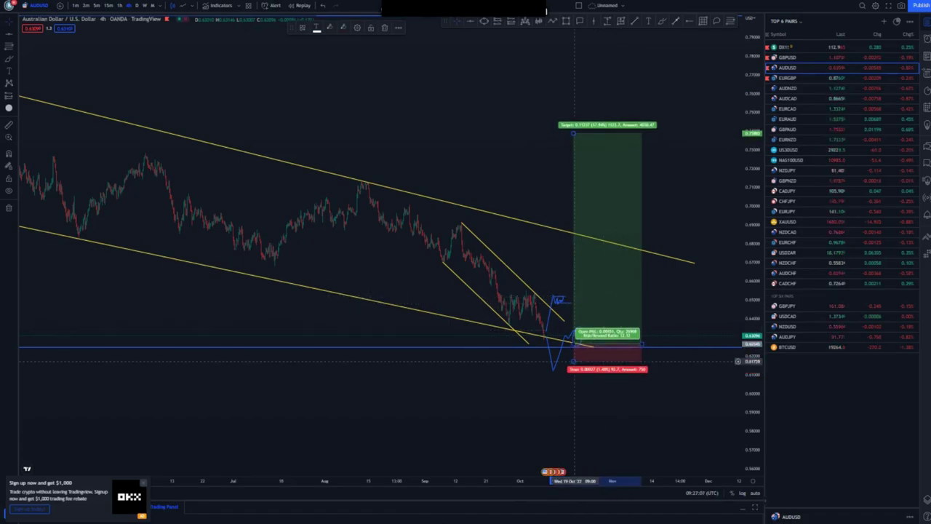
{"action": "left_click_drag", "start_coordinate": [574, 361], "coordinate": [574, 359]}
{"action": "left_click", "coordinate": [606, 398]}
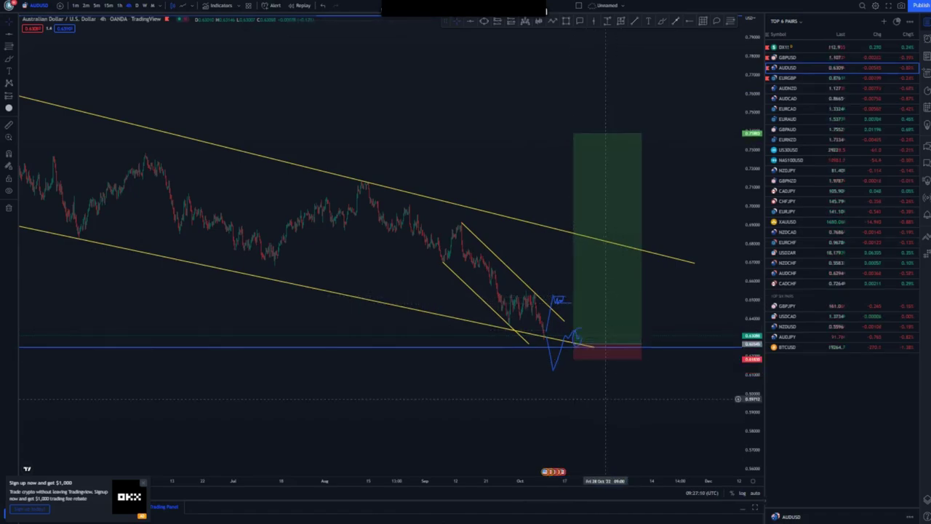
- Open the EURGBP chart on the weekly timeframe and reset its view to show price history since 2018
{"action": "left_click", "coordinate": [800, 77]}
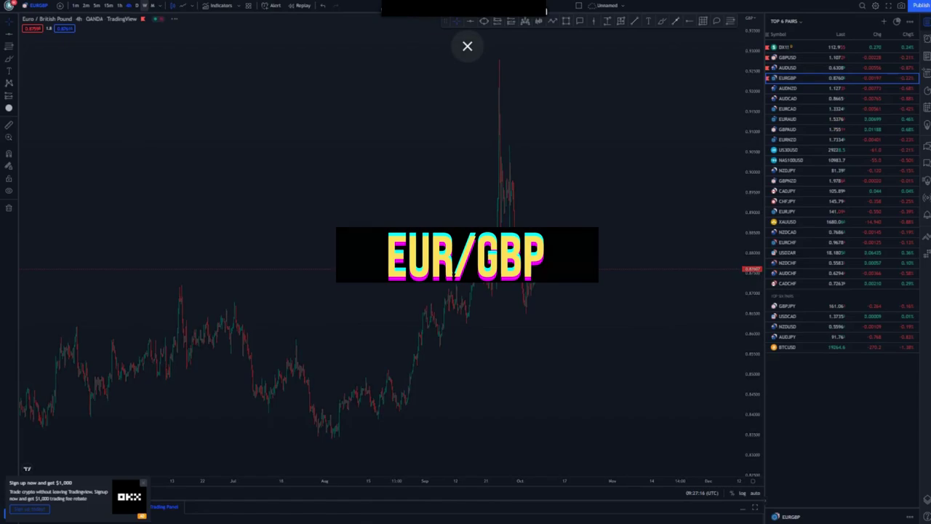
{"action": "left_click", "coordinate": [145, 6]}
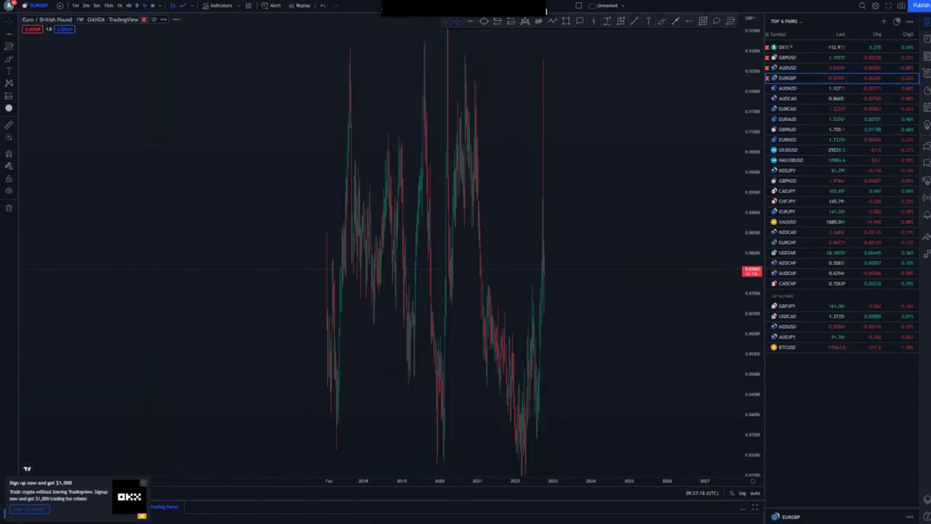
{"action": "right_click", "coordinate": [603, 122]}
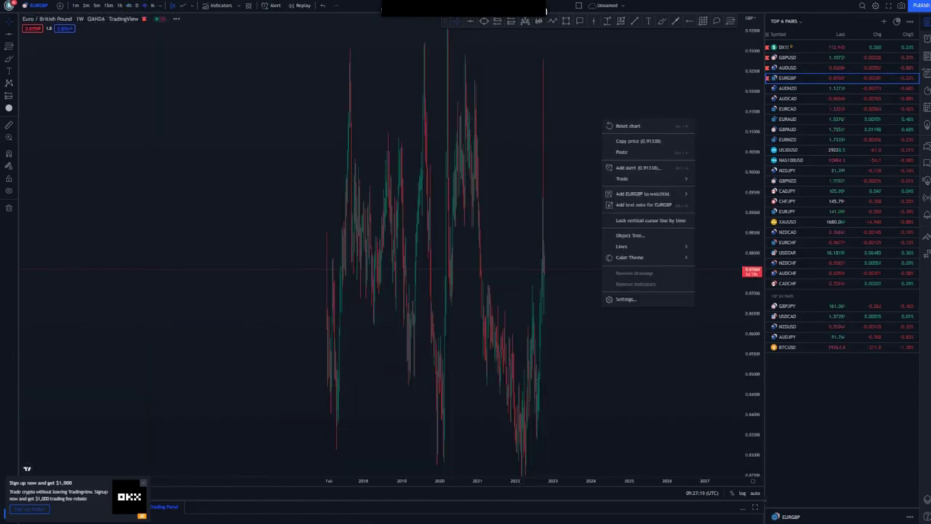
{"action": "left_click", "coordinate": [624, 125]}
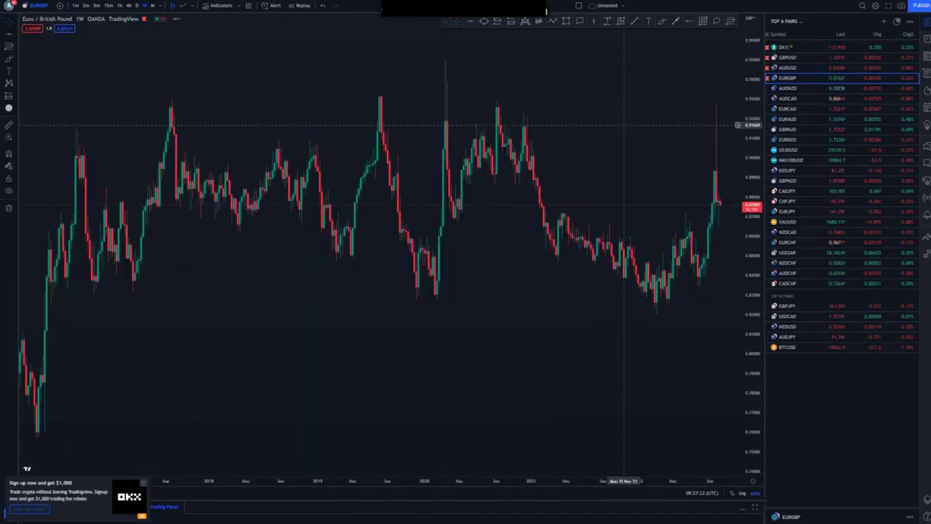
{"action": "scroll", "coordinate": [570, 239], "scroll_direction": "down", "scroll_amount": 2}
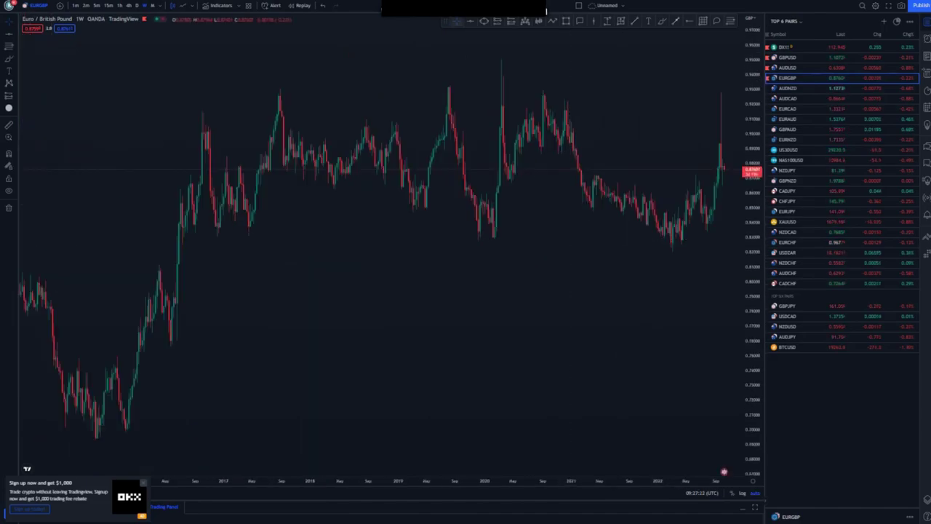
{"action": "left_click_drag", "start_coordinate": [476, 70], "coordinate": [312, 101]}
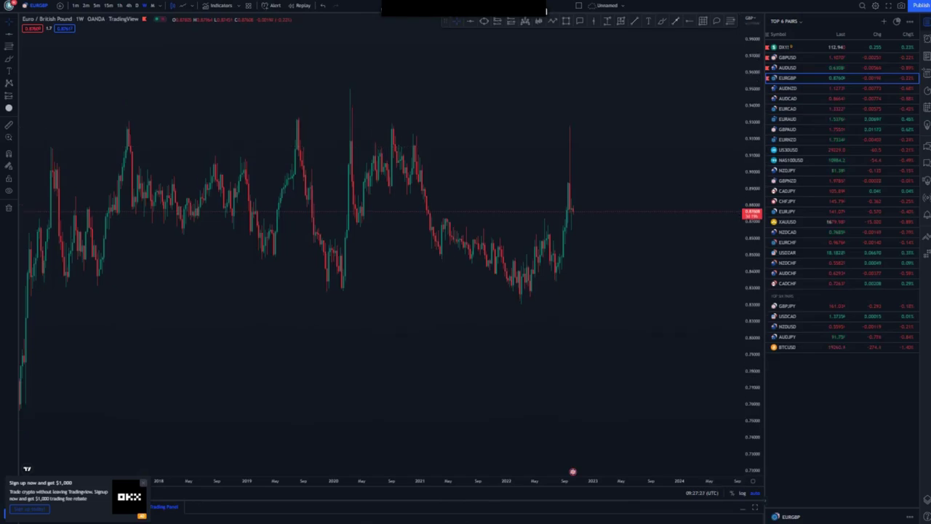
- Circle the long upper wick of the latest weekly spike freehand and delete the circle
{"action": "mouse_move", "coordinate": [573, 124]}
{"action": "left_mouse_down"}
{"action": "mouse_move", "coordinate": [581, 169]}
{"action": "mouse_move", "coordinate": [582, 127]}
{"action": "left_mouse_up"}
{"action": "left_click", "coordinate": [395, 28]}
{"action": "mouse_move", "coordinate": [418, 43]}
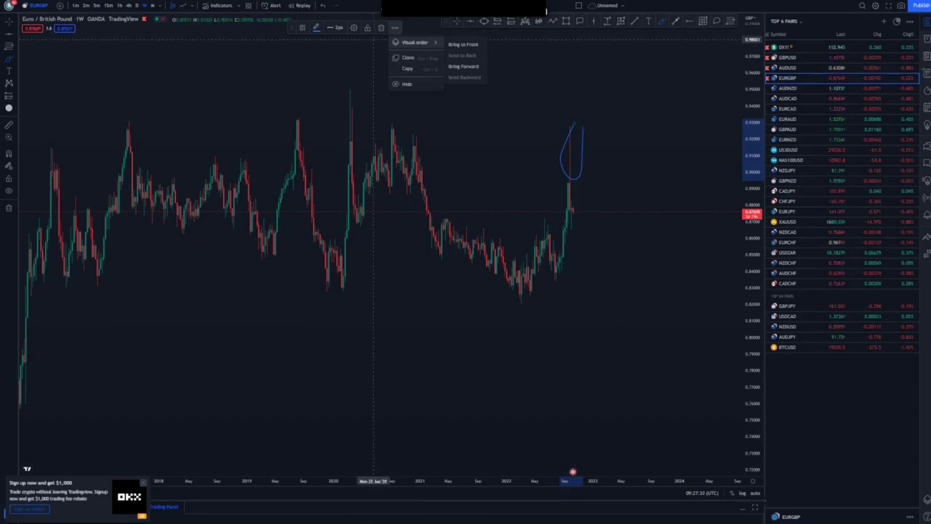
{"action": "left_click", "coordinate": [381, 28]}
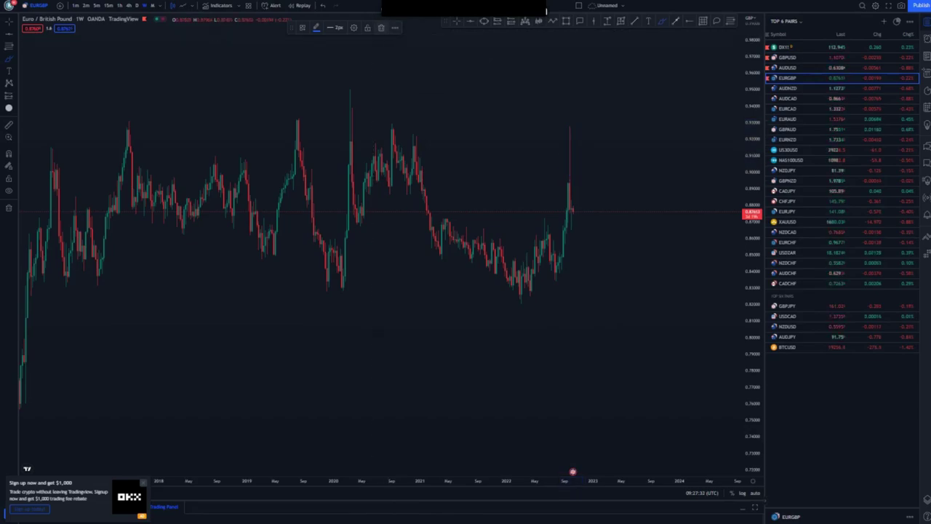
- Add a horizontal ray across the EURGBP highs and align it with the late 2020 peak at about 0.922
{"action": "left_click", "coordinate": [389, 125]}
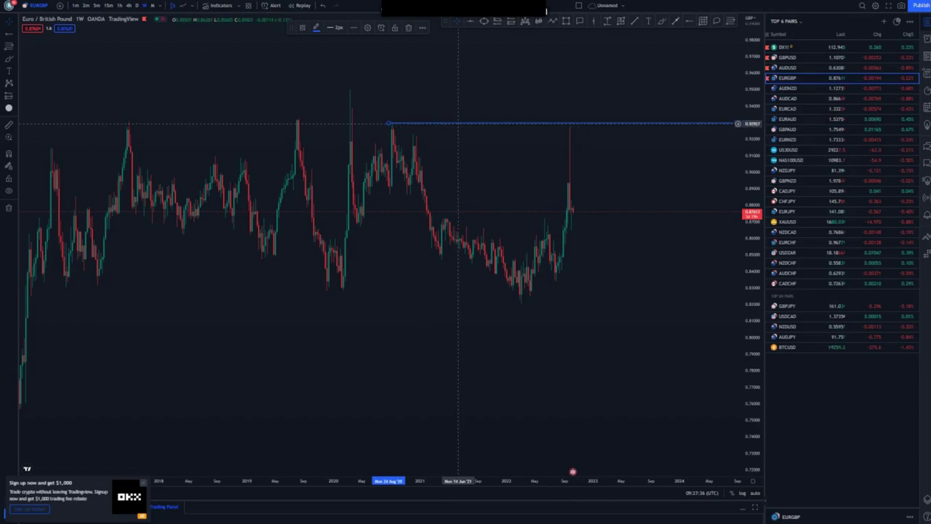
{"action": "left_click", "coordinate": [460, 124]}
{"action": "left_click_drag", "start_coordinate": [459, 124], "coordinate": [485, 136]}
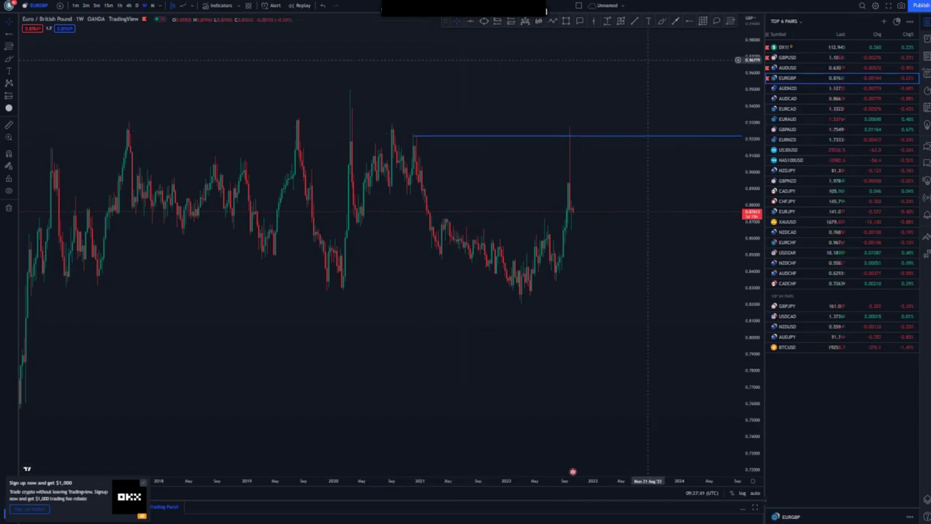
- Add horizontal rays from the early 2022 low at about 0.821 and from the August 2020 high at about 0.929
{"action": "left_click", "coordinate": [523, 302]}
{"action": "left_click_drag", "start_coordinate": [523, 302], "coordinate": [518, 302]}
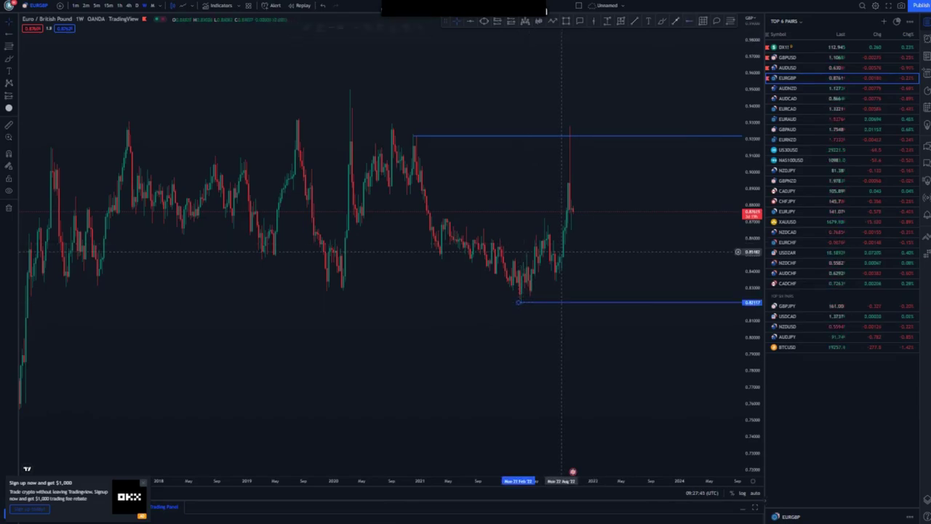
{"action": "left_click", "coordinate": [689, 21]}
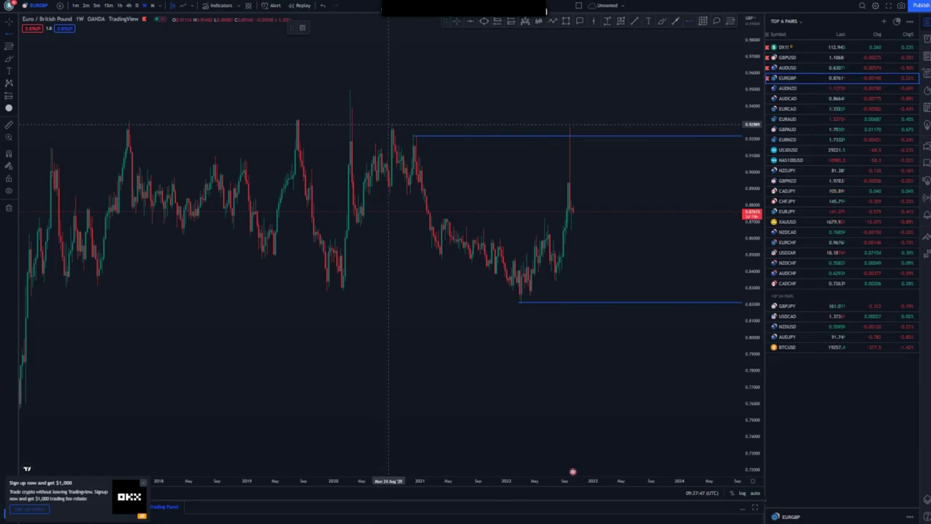
{"action": "key", "text": "alt+j"}
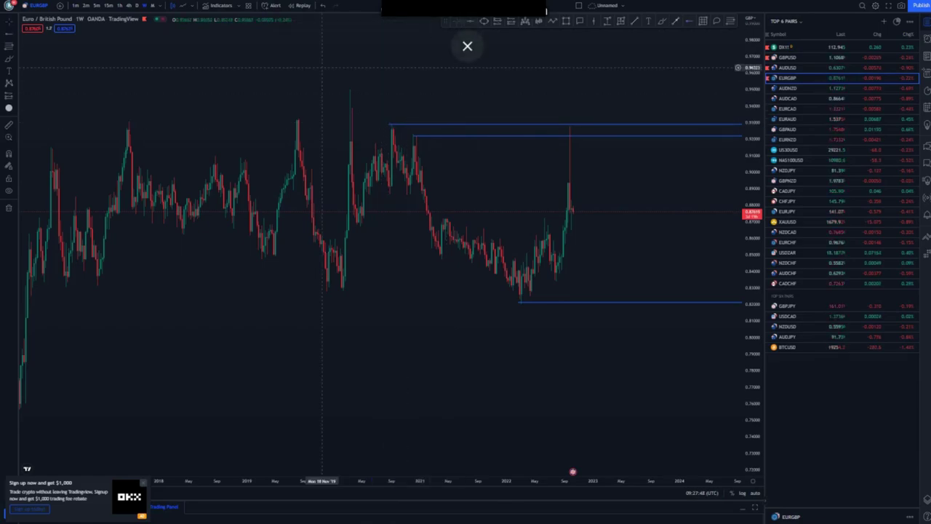
- On the daily chart, draw a rising channel from the December 2021 high at about 0.858 and the March 2022 low at about 0.820
{"action": "left_click", "coordinate": [137, 5]}
{"action": "type", "text": "1D"}
{"action": "key", "text": "Return"}
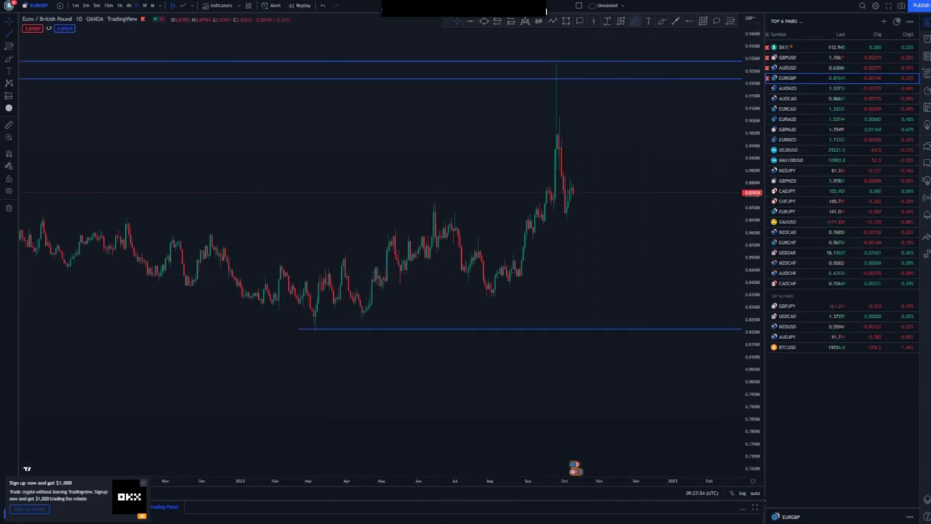
{"action": "left_click", "coordinate": [211, 236]}
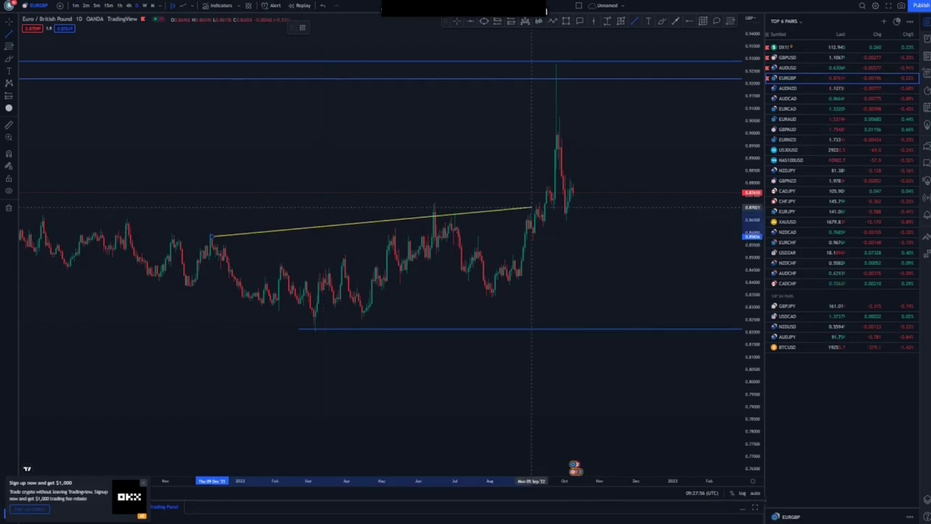
{"action": "left_click", "coordinate": [530, 189]}
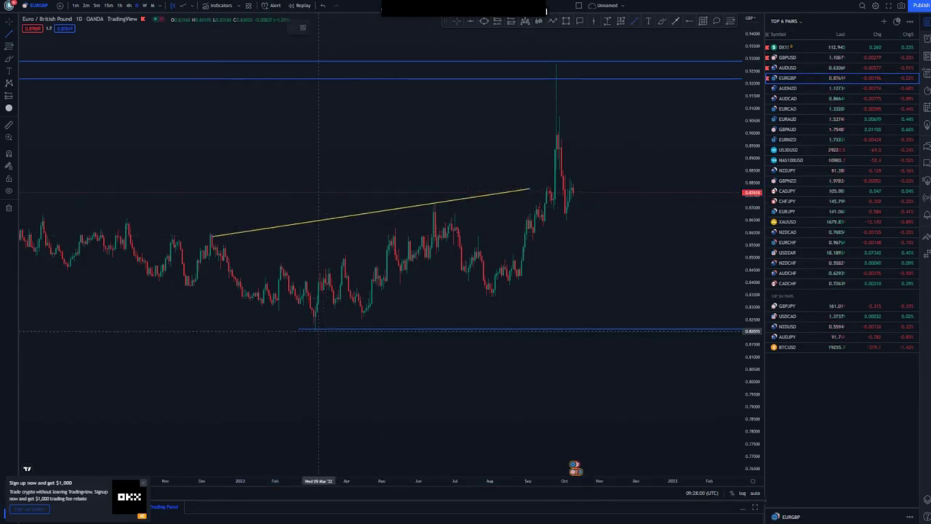
{"action": "left_click_drag", "start_coordinate": [318, 330], "coordinate": [562, 281]}
{"action": "scroll", "coordinate": [605, 295], "scroll_direction": "down", "scroll_amount": 1}
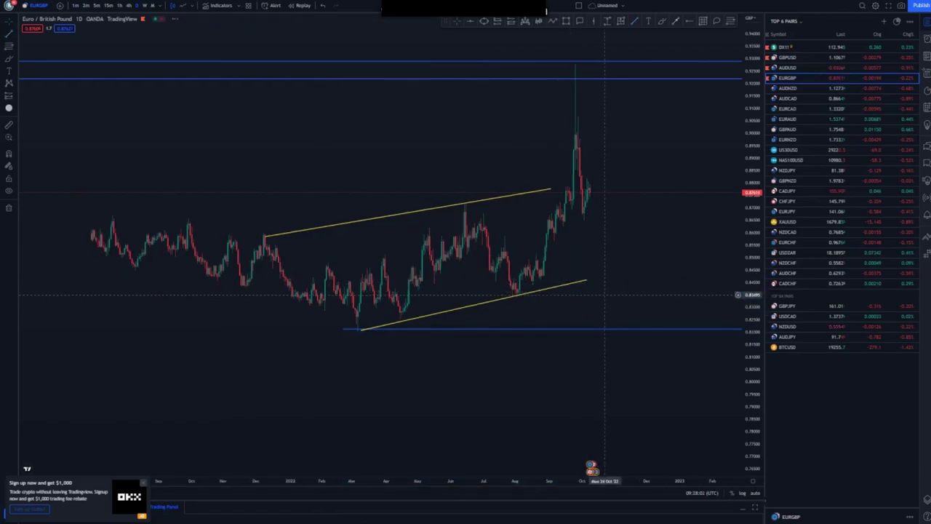
- Sketch a freehand loop around the late September spike and pullback on the daily chart, and undo it
{"action": "scroll", "coordinate": [605, 295], "scroll_direction": "down", "scroll_amount": 2}
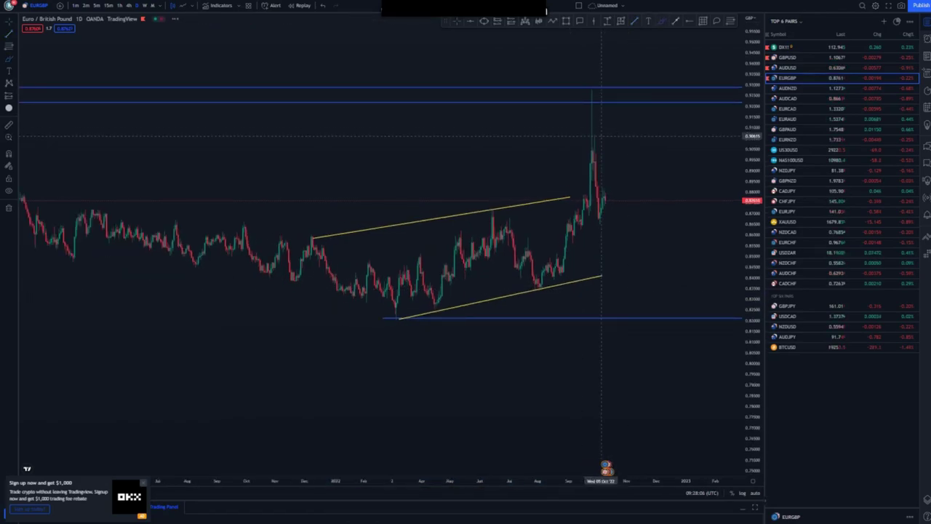
{"action": "mouse_move", "coordinate": [615, 136]}
{"action": "left_mouse_down"}
{"action": "mouse_move", "coordinate": [616, 196]}
{"action": "mouse_move", "coordinate": [595, 149]}
{"action": "left_mouse_up"}
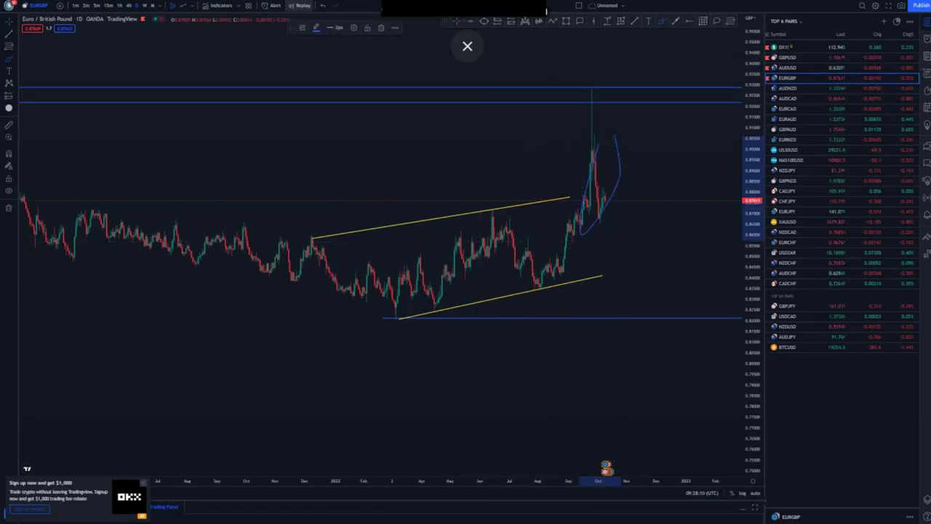
{"action": "left_click", "coordinate": [323, 5]}
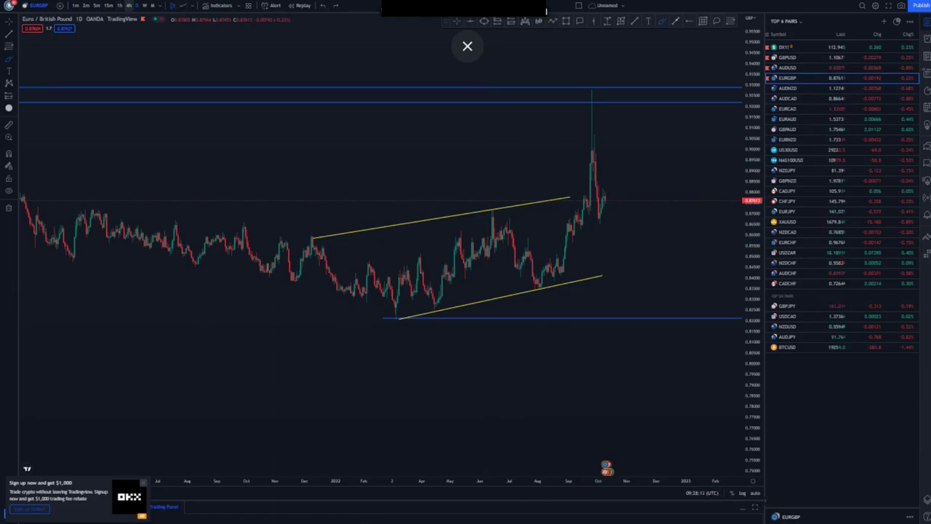
- Outline a head and shoulders pattern around the September spike on the four-hour chart, starting from the 7 September low, and remove it
{"action": "left_click", "coordinate": [129, 6]}
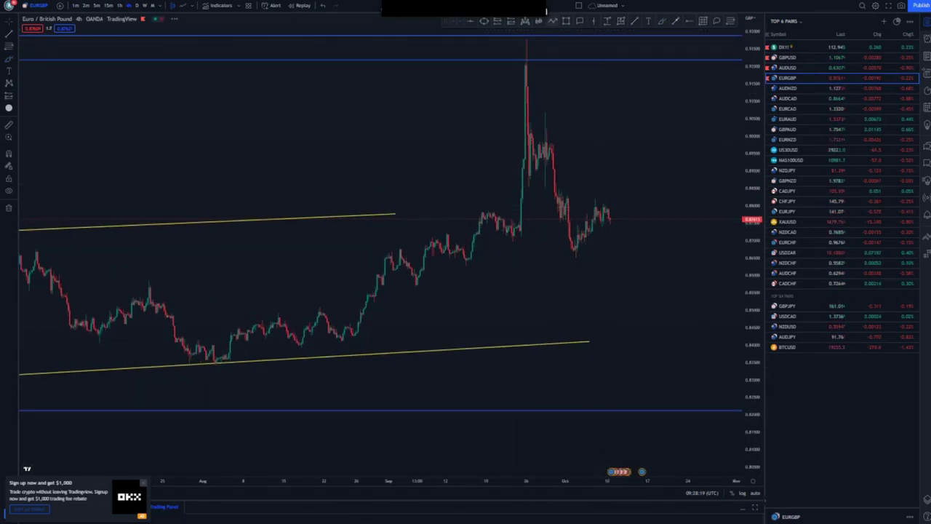
{"action": "left_click", "coordinate": [417, 280]}
{"action": "left_click", "coordinate": [483, 190]}
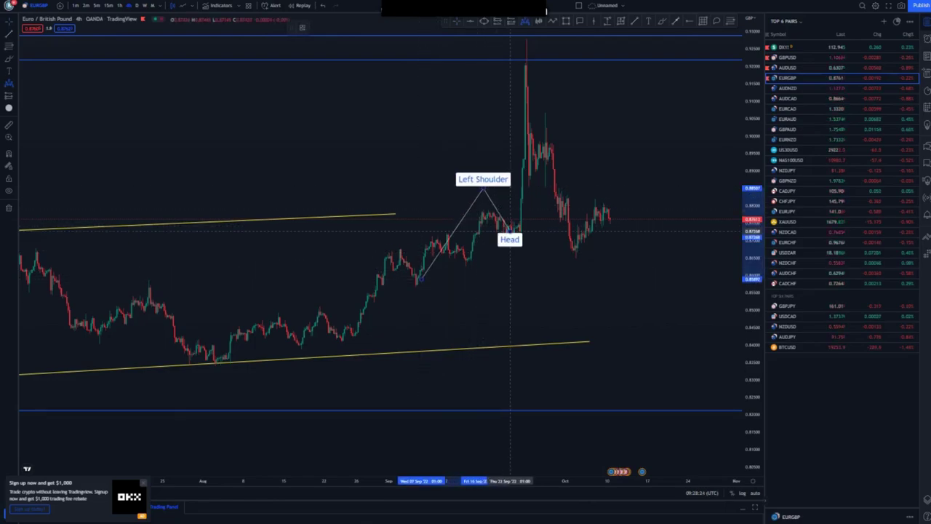
{"action": "left_click", "coordinate": [511, 231]}
{"action": "left_click", "coordinate": [524, 44]}
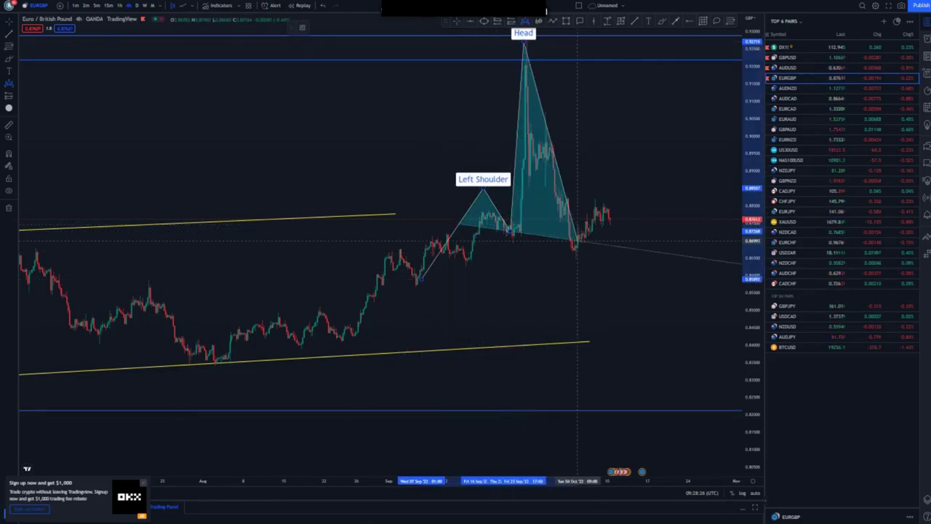
{"action": "left_click", "coordinate": [578, 231]}
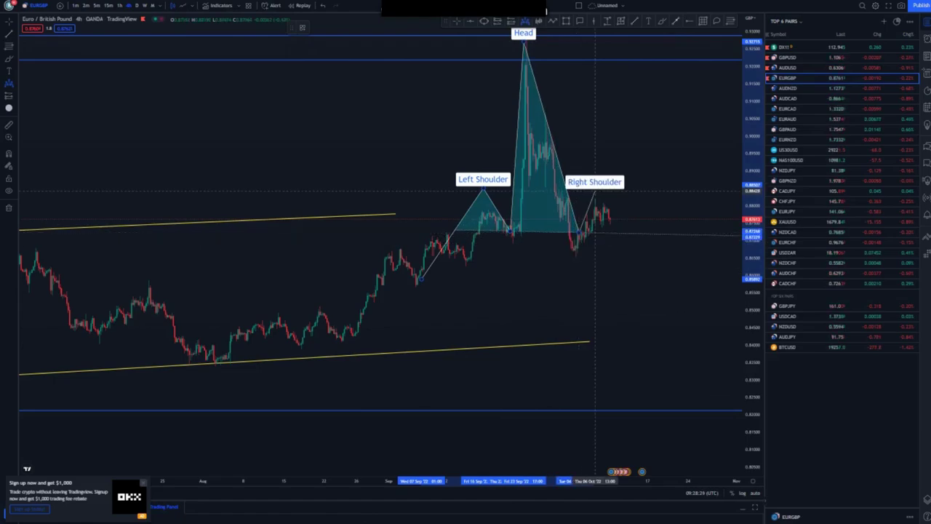
{"action": "left_click", "coordinate": [598, 188]}
{"action": "left_click", "coordinate": [645, 235]}
{"action": "right_click", "coordinate": [645, 236]}
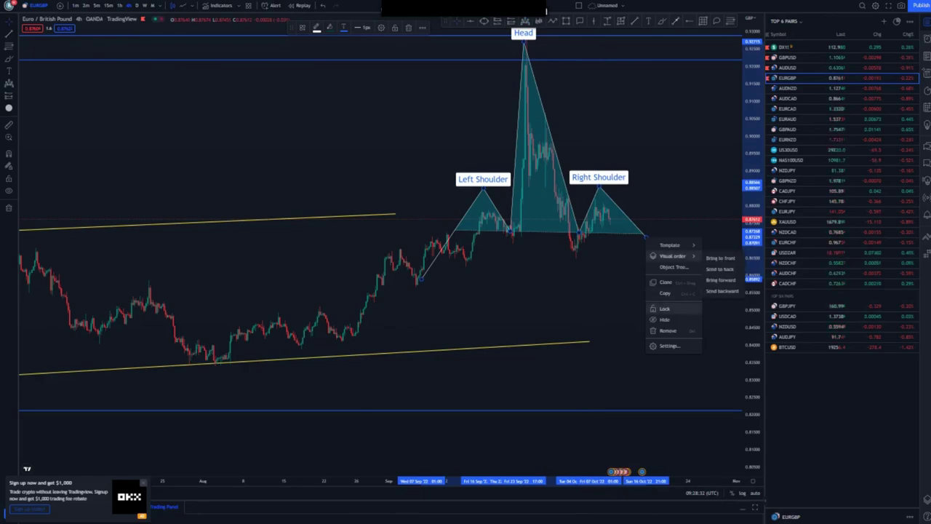
{"action": "left_click", "coordinate": [668, 331]}
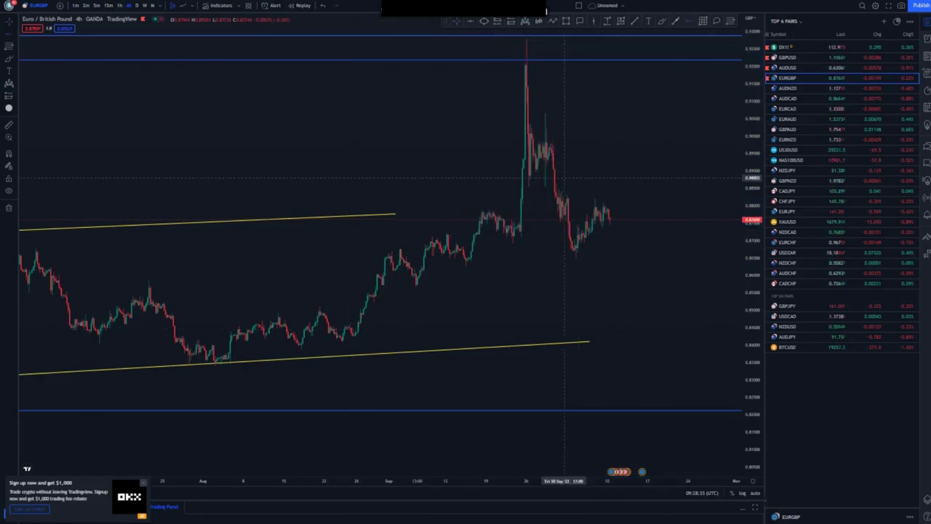
- Add a horizontal ray from the 30 September high and fine-tune it on the one-hour chart to about 0.885
{"action": "left_click", "coordinate": [558, 190]}
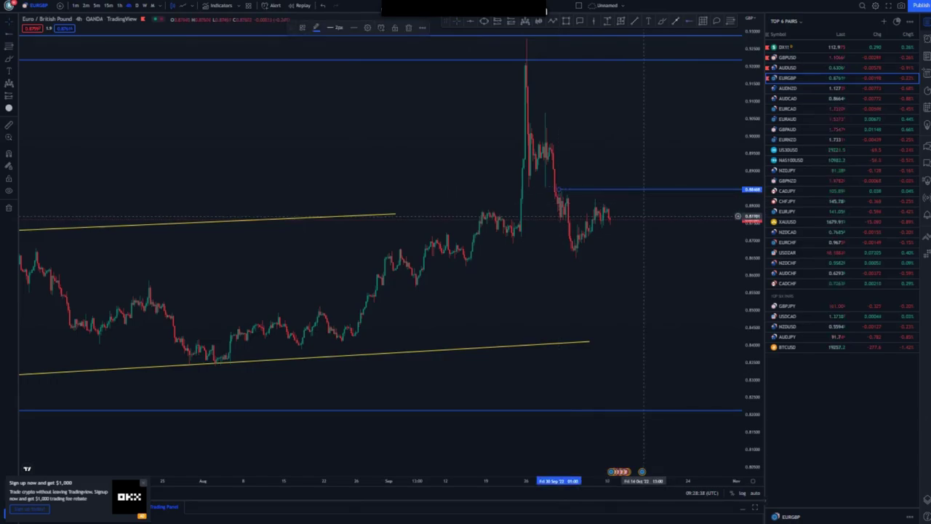
{"action": "scroll", "coordinate": [643, 216], "scroll_direction": "up", "scroll_amount": 2}
{"action": "left_click", "coordinate": [120, 5]}
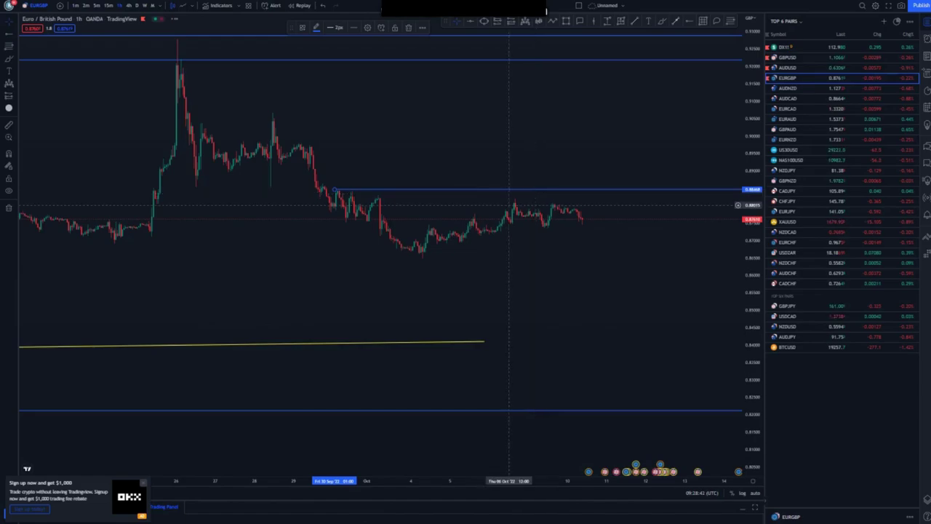
{"action": "left_click_drag", "start_coordinate": [753, 313], "coordinate": [753, 148]}
{"action": "left_click_drag", "start_coordinate": [443, 295], "coordinate": [434, 310]}
{"action": "left_click_drag", "start_coordinate": [359, 373], "coordinate": [355, 378]}
{"action": "left_click", "coordinate": [379, 168]}
{"action": "left_click_drag", "start_coordinate": [379, 169], "coordinate": [377, 168]}
{"action": "left_click", "coordinate": [486, 204]}
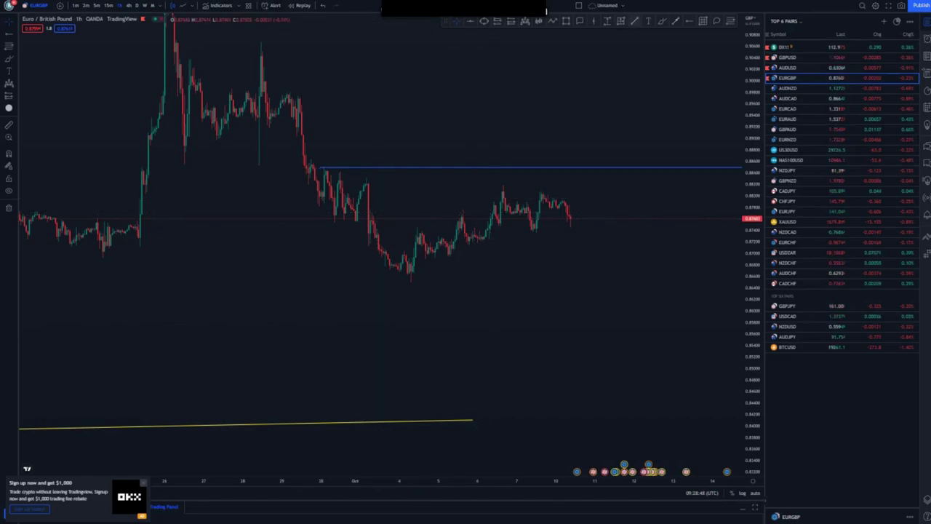
- On the one-hour chart, draw two rising trend lines, from the 4 October low at about 0.865 and from 3 October at about 0.877
{"action": "left_click", "coordinate": [404, 282]}
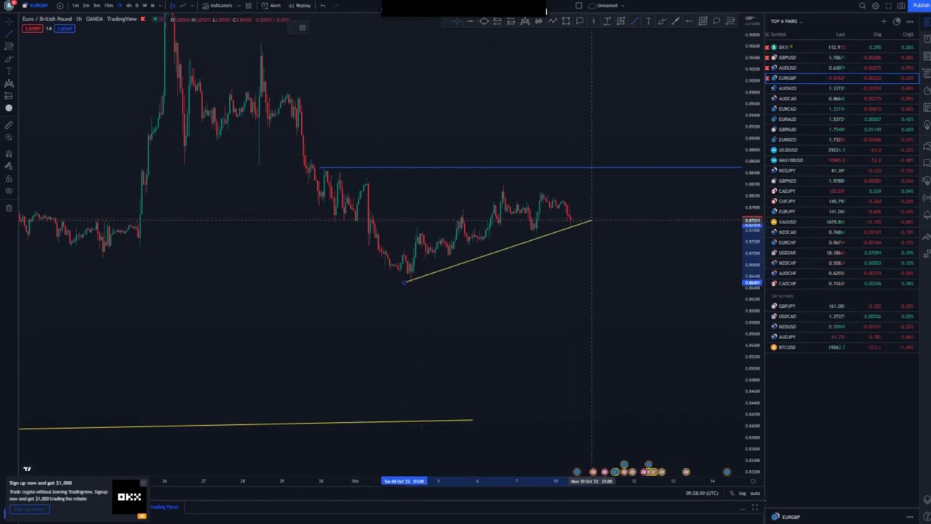
{"action": "left_click", "coordinate": [590, 220]}
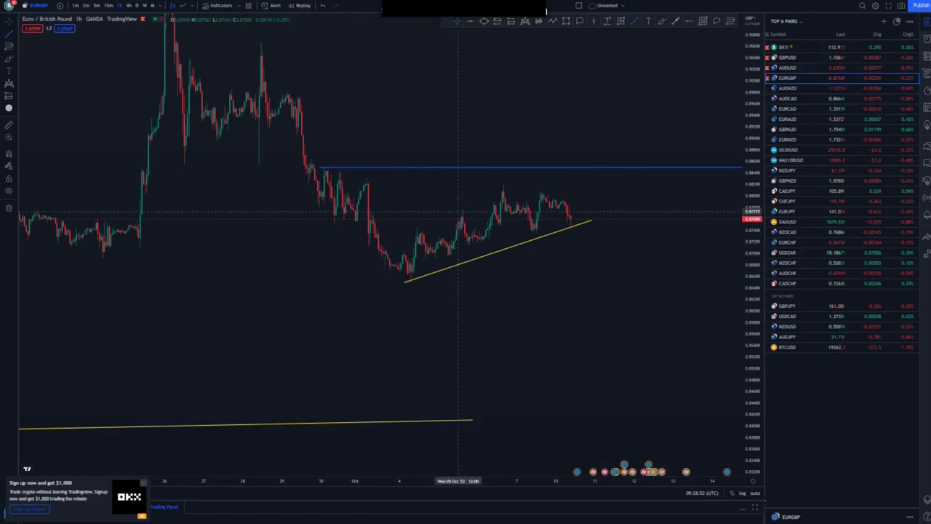
{"action": "left_click", "coordinate": [368, 209]}
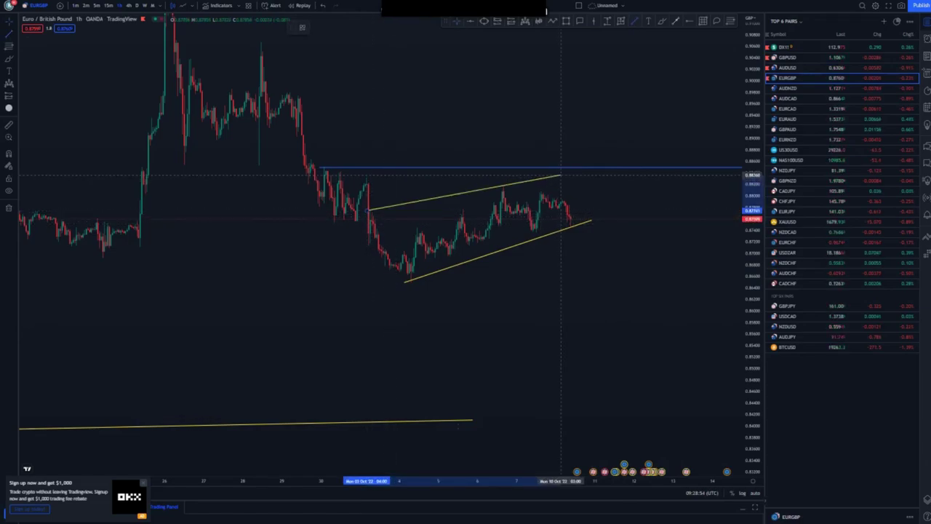
{"action": "left_click", "coordinate": [562, 173]}
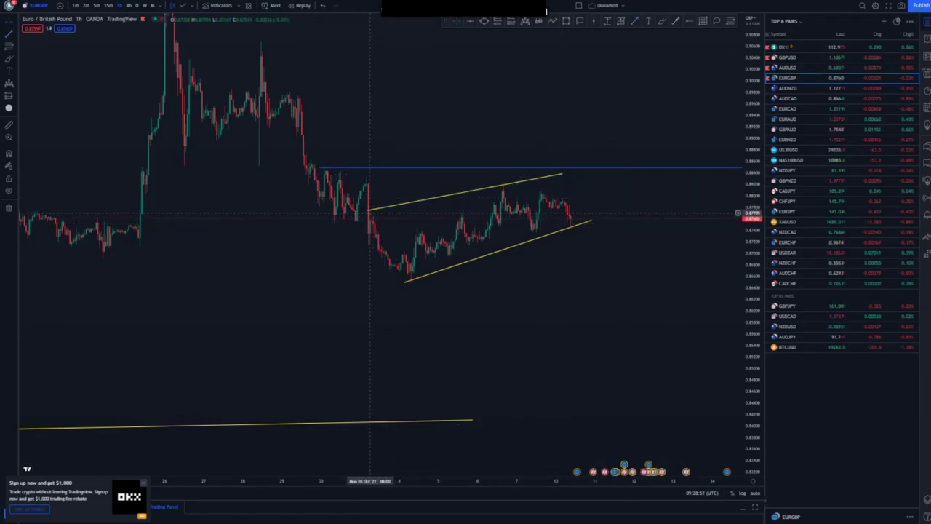
{"action": "left_click", "coordinate": [369, 212]}
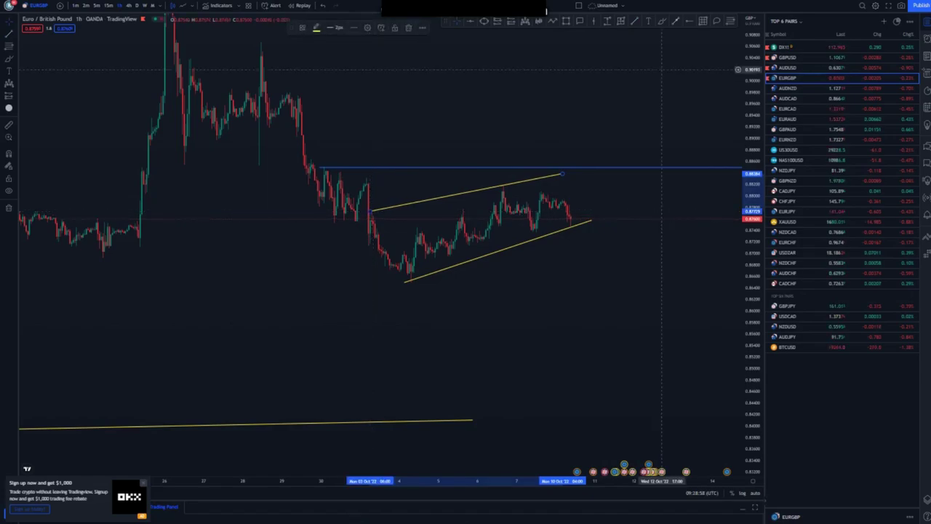
- Circle the upper trend line's touch points and the highs at the horizontal ray with freehand brush loops, and undo them
{"action": "left_click", "coordinate": [662, 21]}
{"action": "mouse_move", "coordinate": [379, 205]}
{"action": "left_mouse_down"}
{"action": "mouse_move", "coordinate": [364, 212]}
{"action": "mouse_move", "coordinate": [381, 208]}
{"action": "left_mouse_up"}
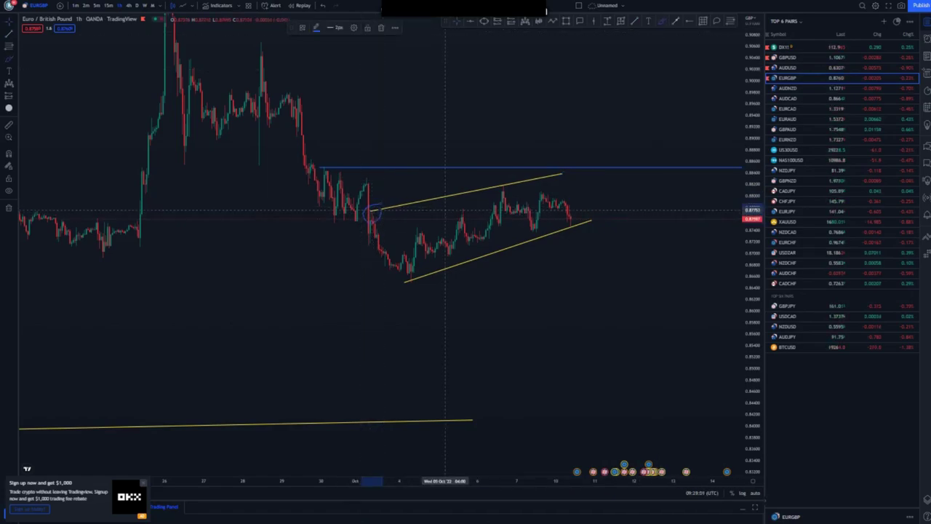
{"action": "left_click_drag", "start_coordinate": [499, 201], "coordinate": [501, 188]}
{"action": "left_click_drag", "start_coordinate": [561, 171], "coordinate": [562, 173]}
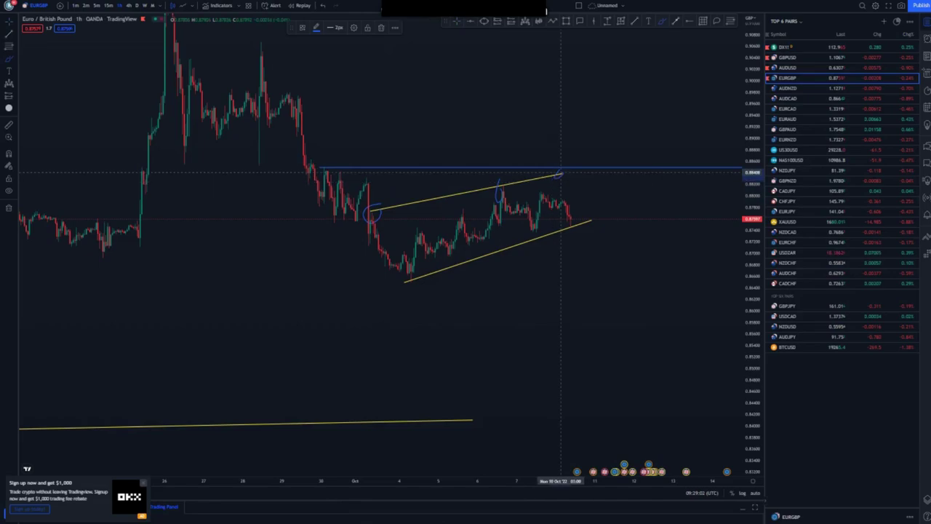
{"action": "mouse_move", "coordinate": [334, 159]}
{"action": "left_mouse_down"}
{"action": "mouse_move", "coordinate": [307, 168]}
{"action": "mouse_move", "coordinate": [337, 161]}
{"action": "left_mouse_up"}
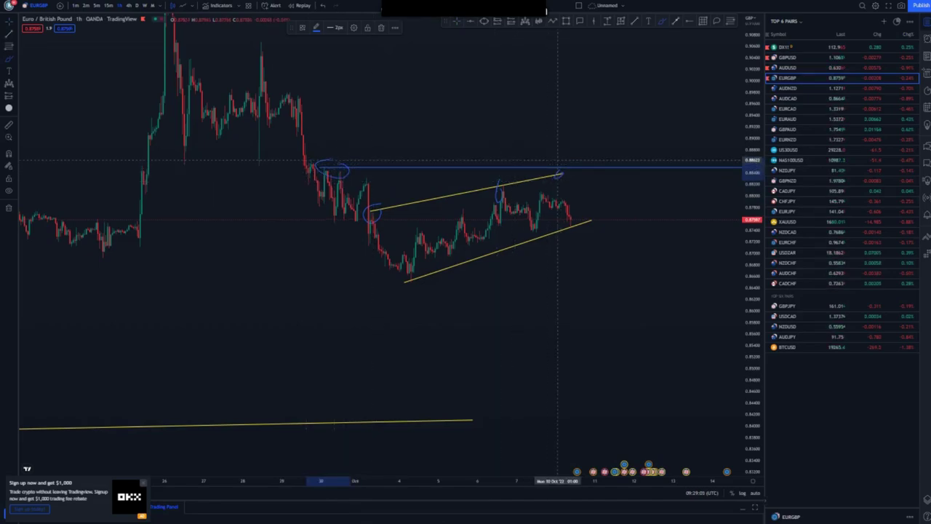
{"action": "left_click_drag", "start_coordinate": [556, 161], "coordinate": [560, 164]}
{"action": "key", "text": "ctrl+z"}
{"action": "key", "text": "ctrl+z"}
{"action": "key", "text": "ctrl+z"}
{"action": "key", "text": "ctrl+z"}
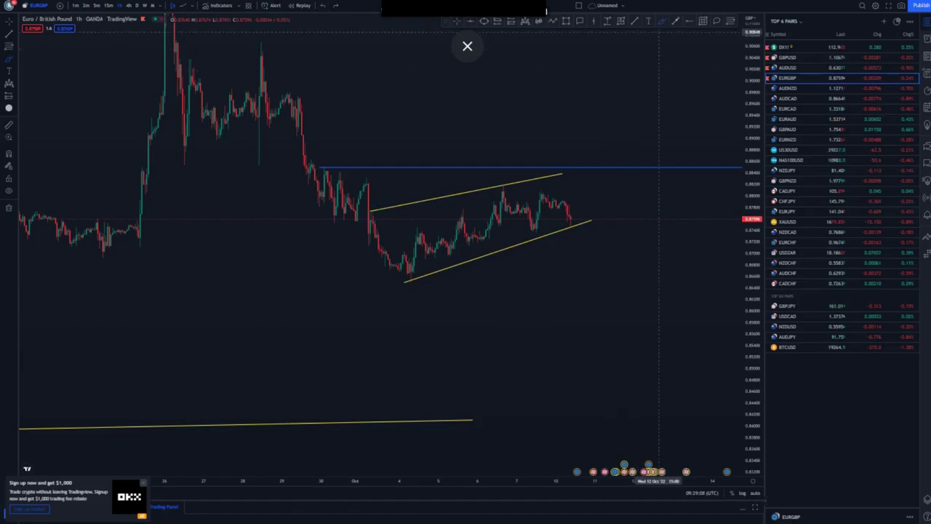
- Sketch a freehand downward path from the horizontal ray through the upper trend line's end to about 0.880 on 10 October
{"action": "left_click_drag", "start_coordinate": [555, 162], "coordinate": [560, 197]}
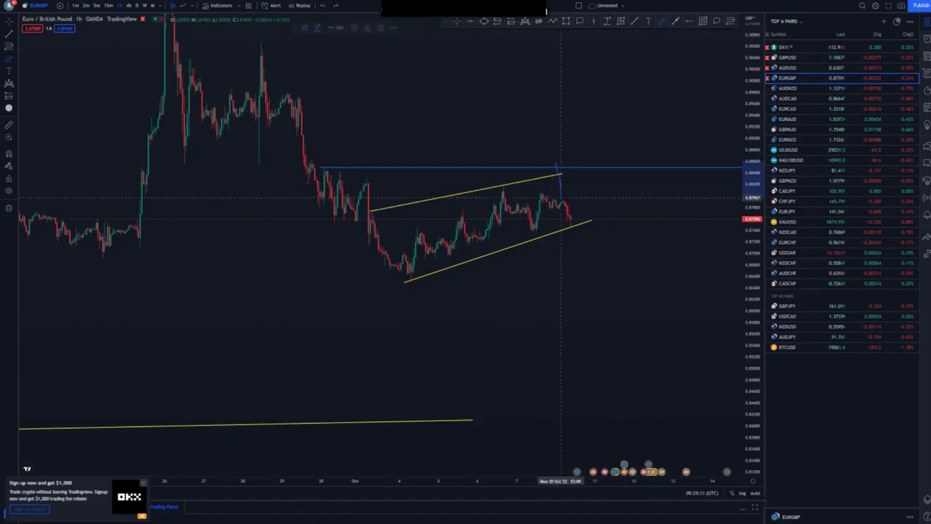